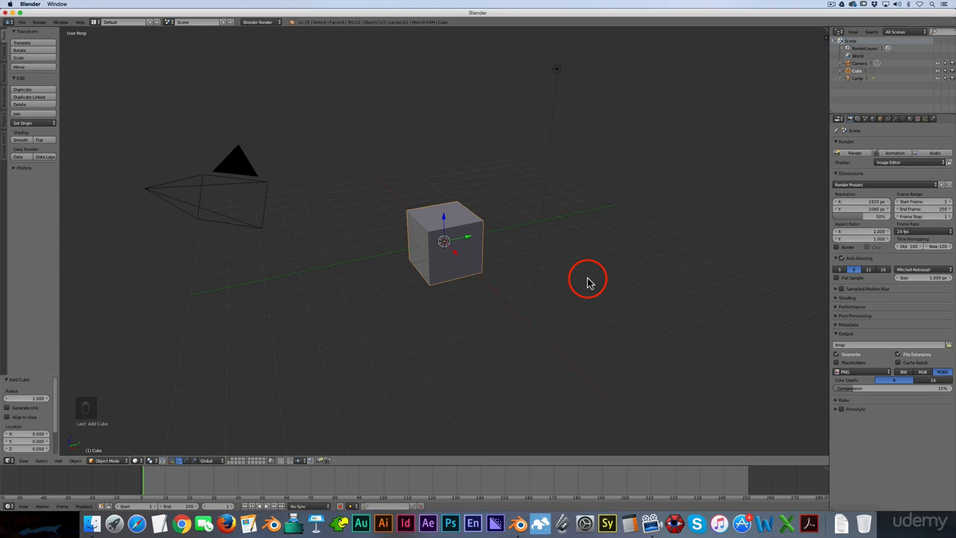
- Replace the default cube with a new UV sphere
{"action": "key", "text": "x"}
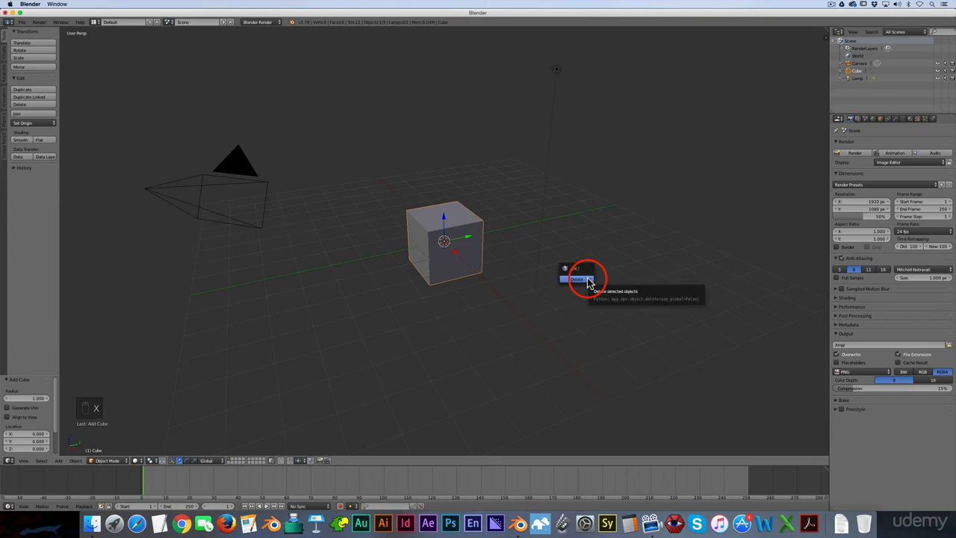
{"action": "left_click", "coordinate": [588, 282]}
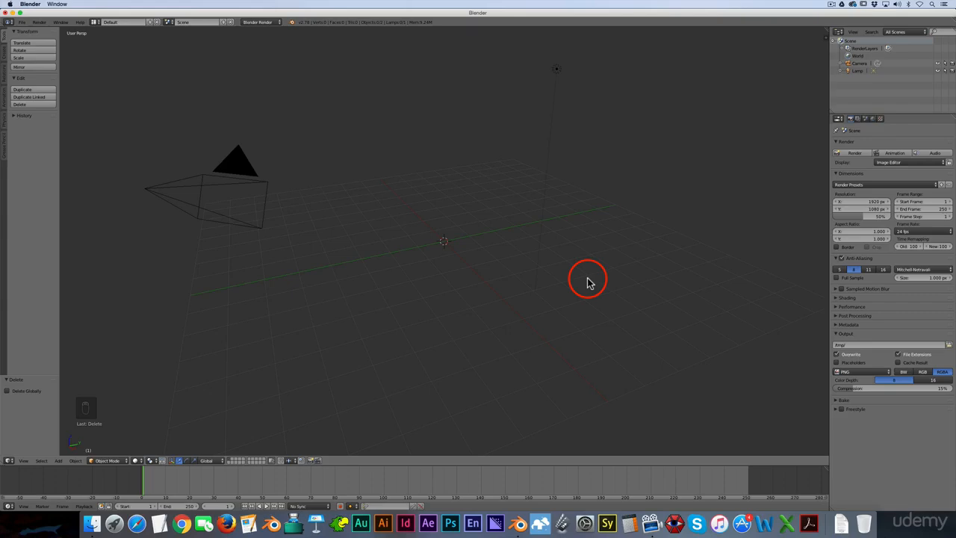
{"action": "key", "text": "shift+a"}
{"action": "mouse_move", "coordinate": [588, 281]}
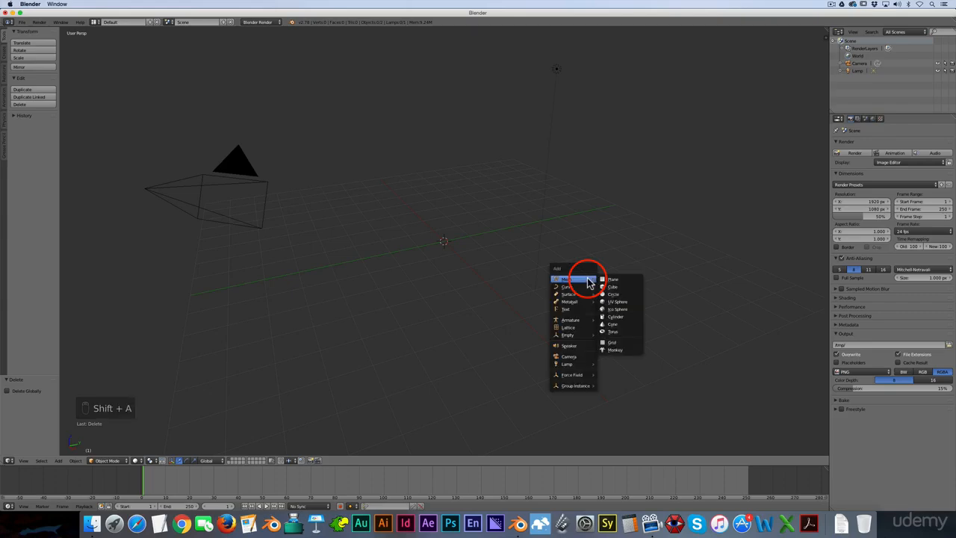
{"action": "left_click", "coordinate": [610, 301]}
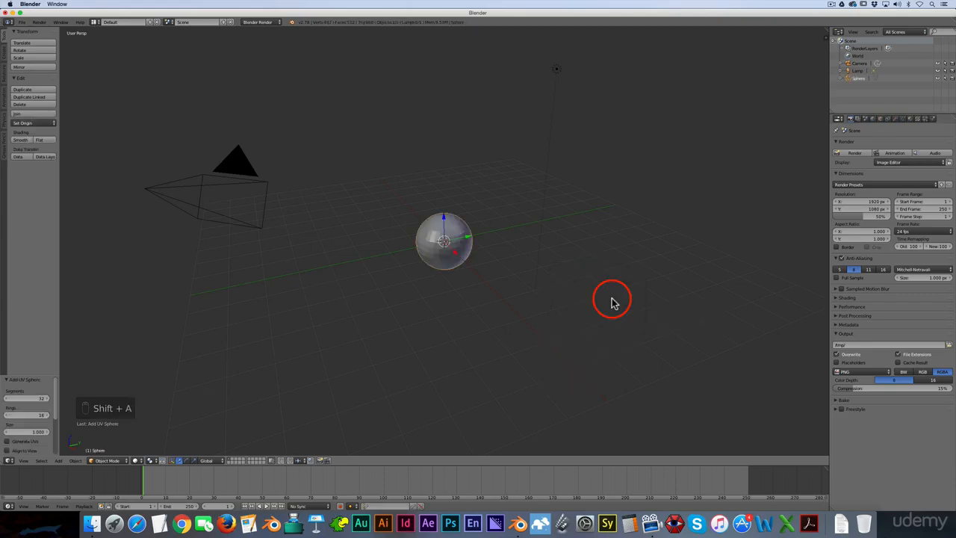
- Apply smooth shading to the UV sphere
{"action": "scroll", "coordinate": [465, 211], "scroll_direction": "up", "scroll_amount": 2}
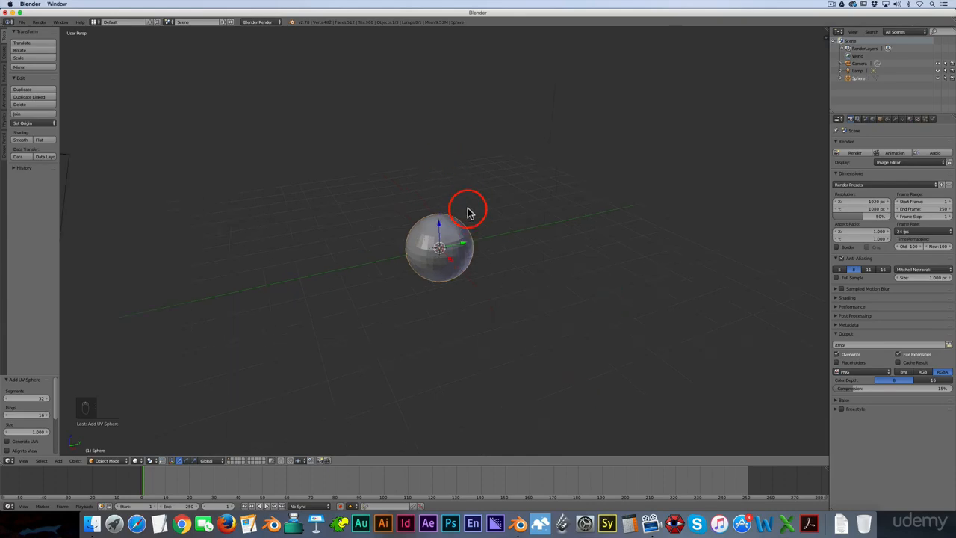
{"action": "scroll", "coordinate": [467, 212], "scroll_direction": "up", "scroll_amount": 2}
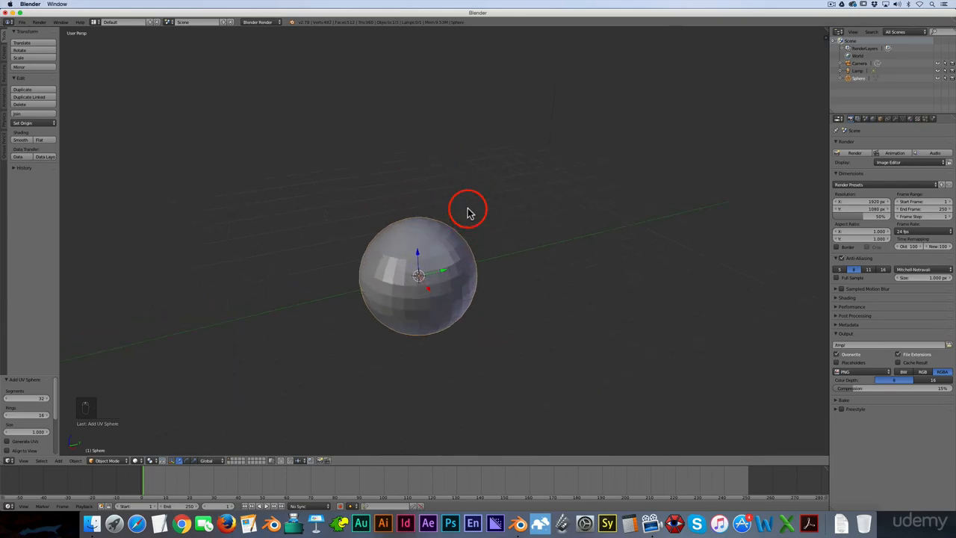
{"action": "scroll", "coordinate": [467, 212], "scroll_direction": "up", "scroll_amount": 2}
{"action": "left_click", "coordinate": [21, 141]}
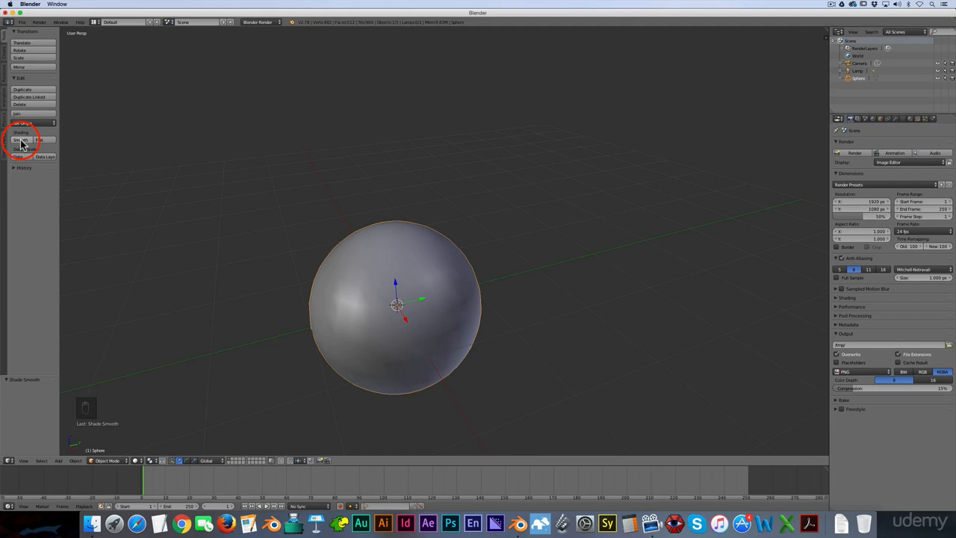
- In front orthographic view, scale the sphere up uniformly by a factor of about 1.78
{"action": "key", "text": "KP_1"}
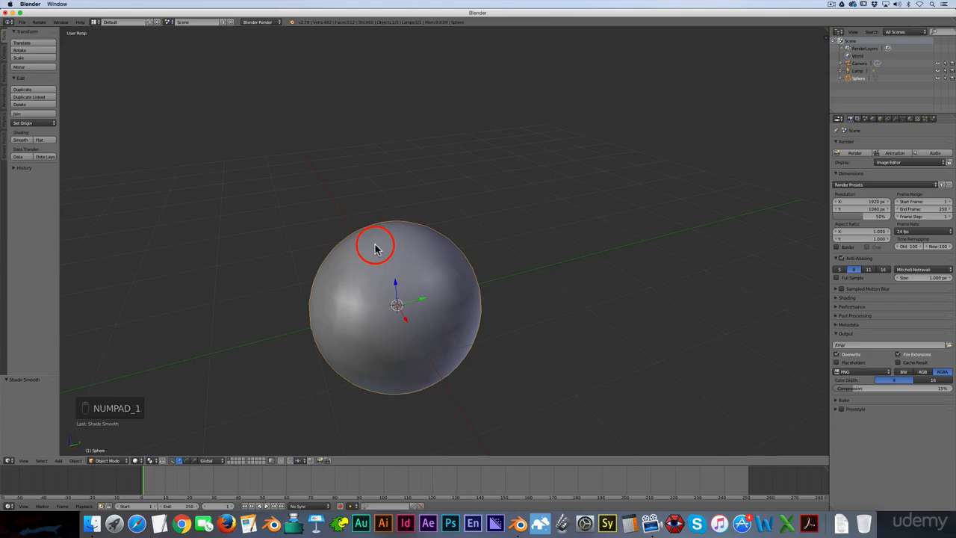
{"action": "key", "text": "KP_1"}
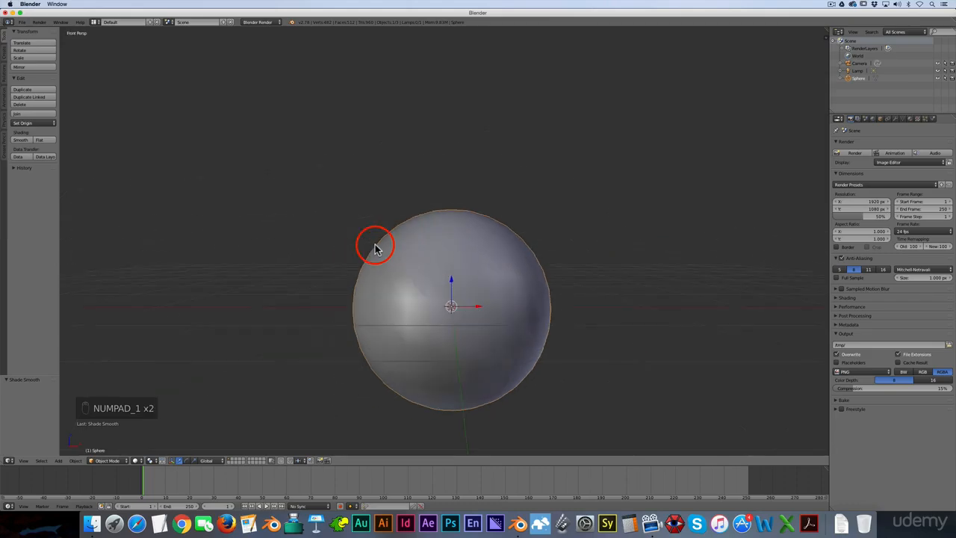
{"action": "key", "text": "KP_5"}
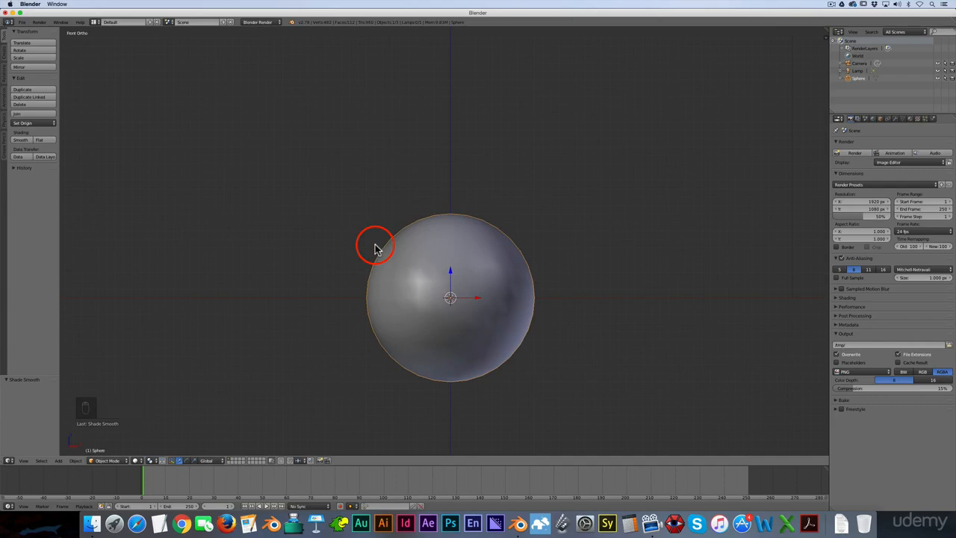
{"action": "scroll", "coordinate": [381, 250], "scroll_direction": "down", "scroll_amount": 4}
{"action": "scroll", "coordinate": [495, 282], "scroll_direction": "down", "scroll_amount": 2}
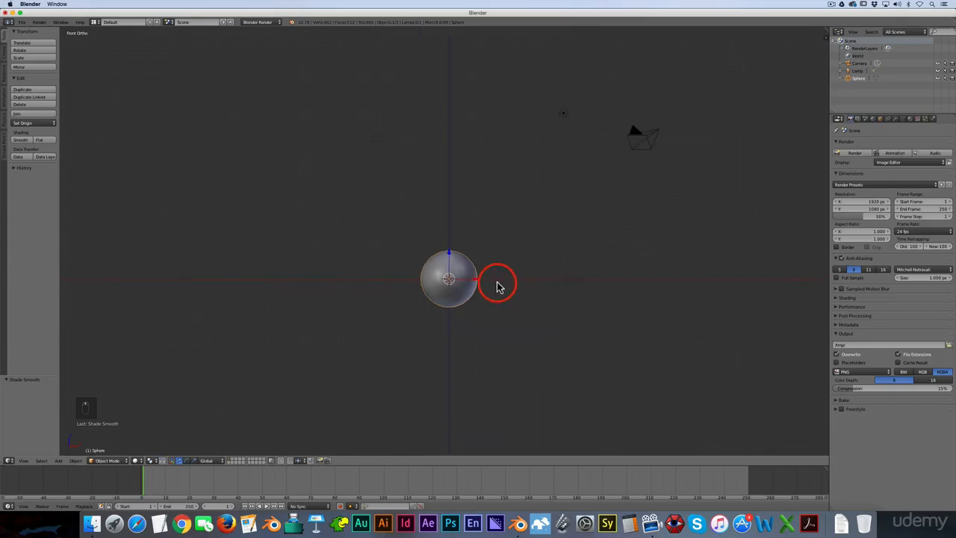
{"action": "scroll", "coordinate": [478, 278], "scroll_direction": "up", "scroll_amount": 3}
{"action": "scroll", "coordinate": [451, 258], "scroll_direction": "up", "scroll_amount": 2}
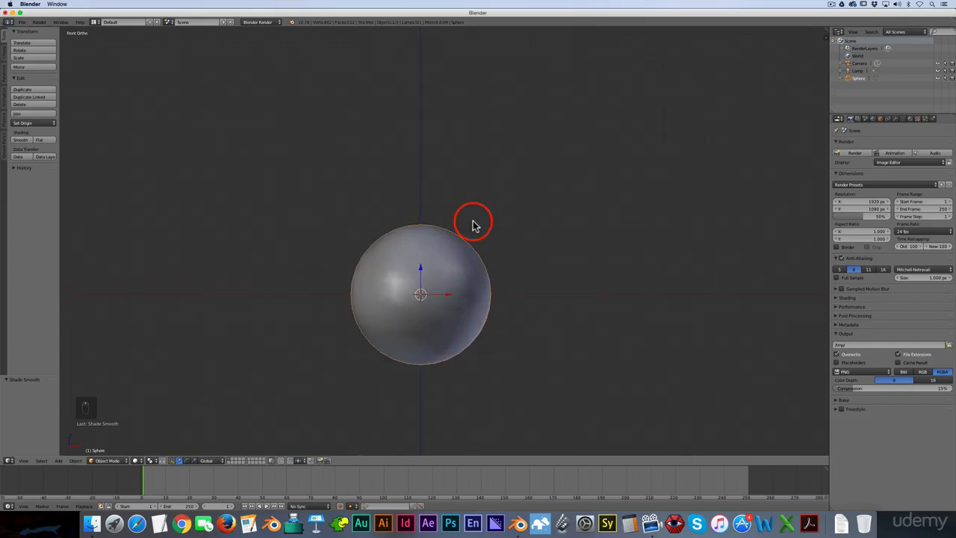
{"action": "key", "text": "s"}
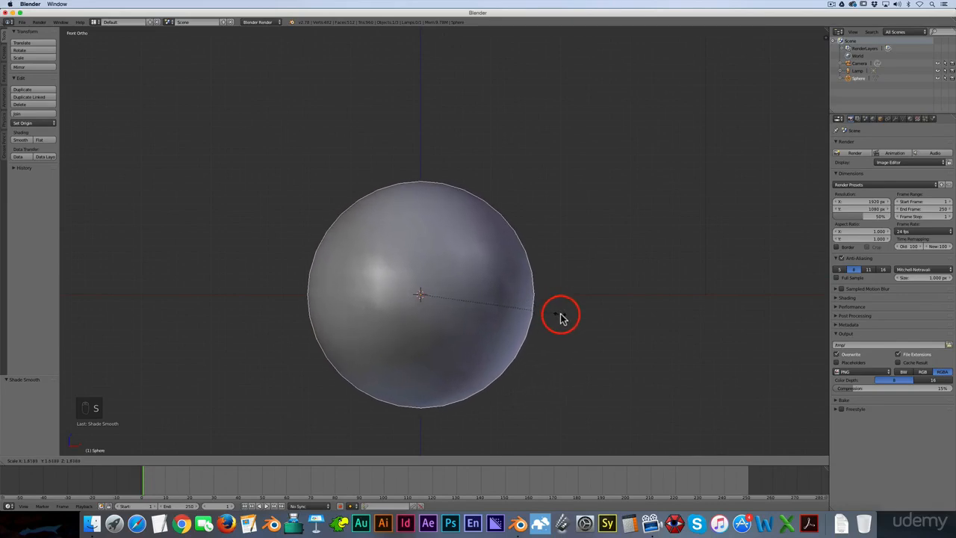
{"action": "left_click", "coordinate": [571, 319]}
- Flatten the sphere vertically by scaling it along the Z axis to about 0.87
{"action": "scroll", "coordinate": [572, 320], "scroll_direction": "down", "scroll_amount": 2}
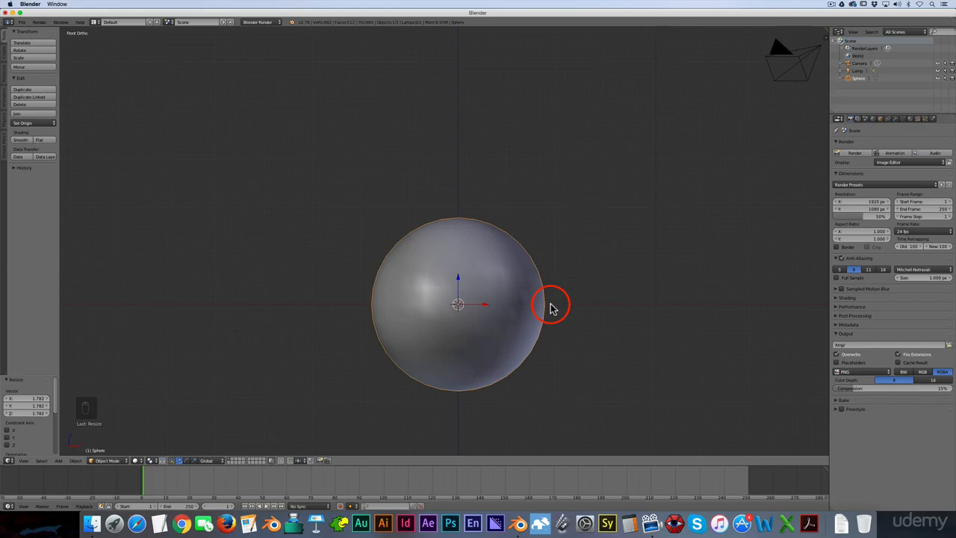
{"action": "key", "text": "s"}
{"action": "key", "text": "z"}
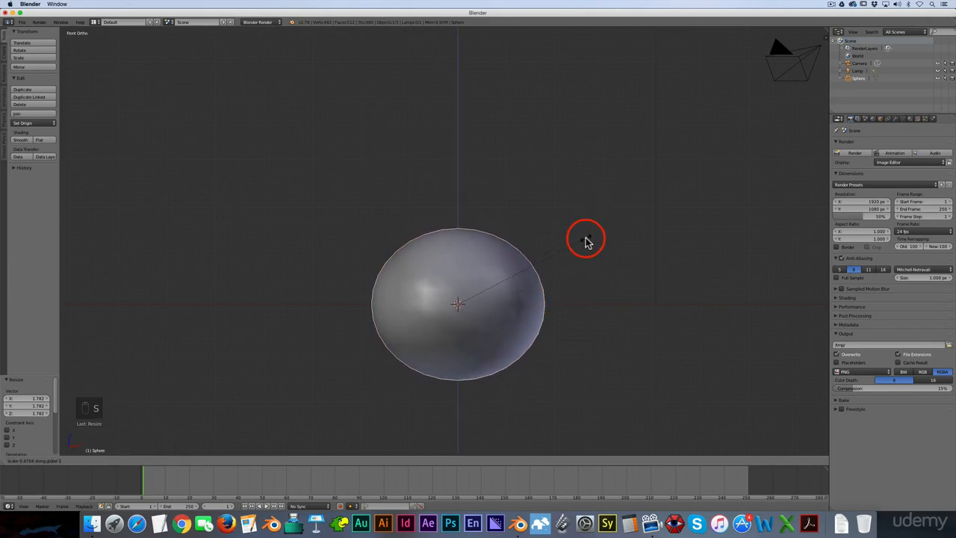
{"action": "left_click", "coordinate": [585, 240]}
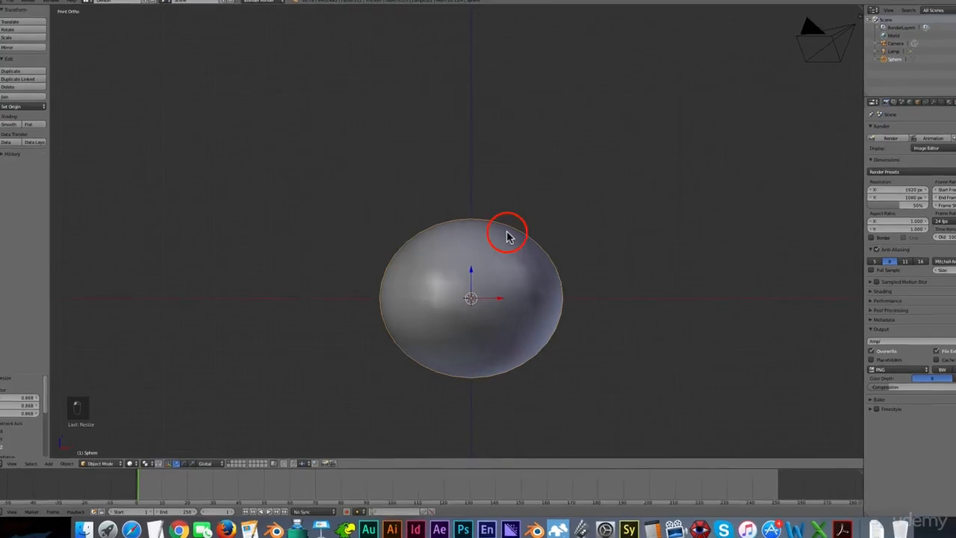
- Enter edit mode on the sphere in front view and set proportional editing to Connected
{"action": "key", "text": "Tab"}
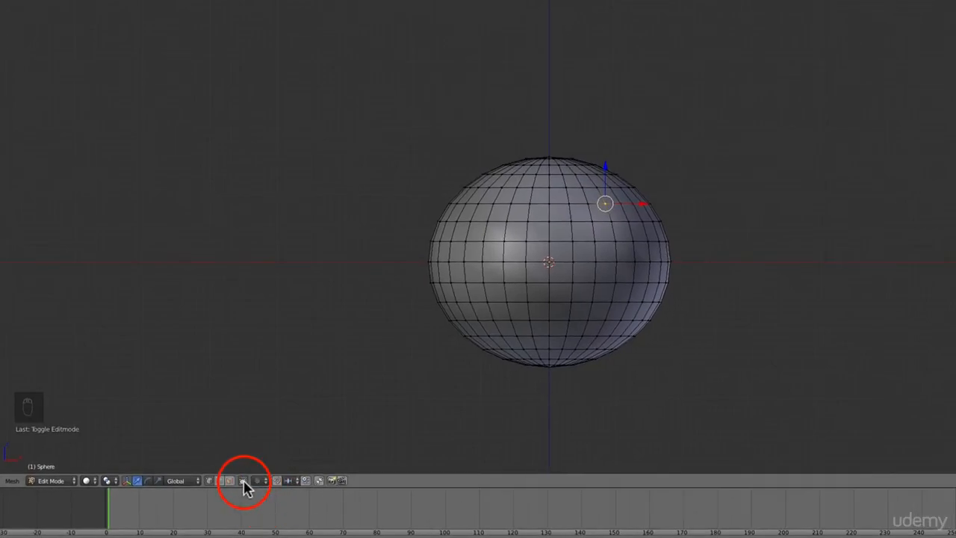
{"action": "left_click", "coordinate": [244, 482]}
{"action": "mouse_move", "coordinate": [690, 282]}
{"action": "middle_mouse_down"}
{"action": "mouse_move", "coordinate": [721, 299]}
{"action": "mouse_move", "coordinate": [603, 298]}
{"action": "mouse_move", "coordinate": [694, 290]}
{"action": "middle_mouse_up"}
{"action": "key", "text": "KP_1"}
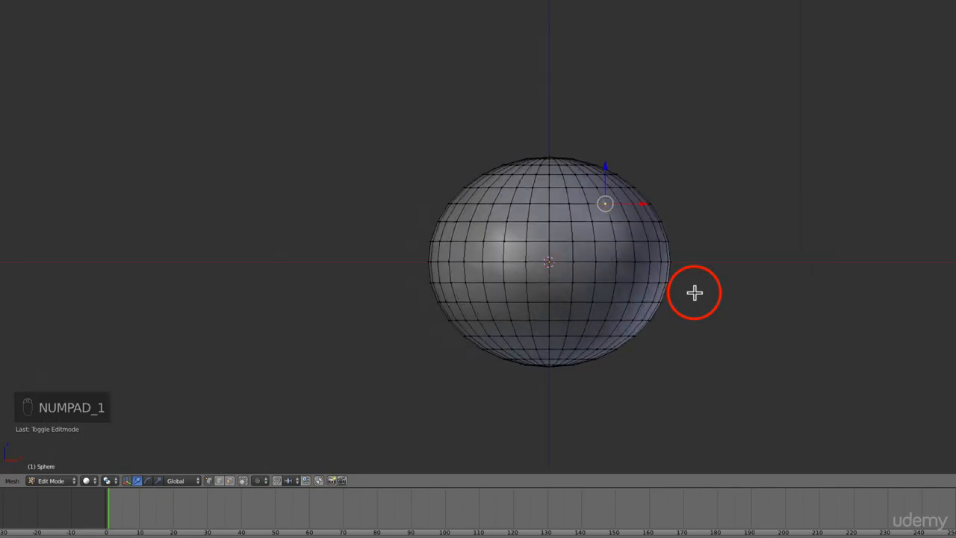
{"action": "left_click", "coordinate": [260, 480]}
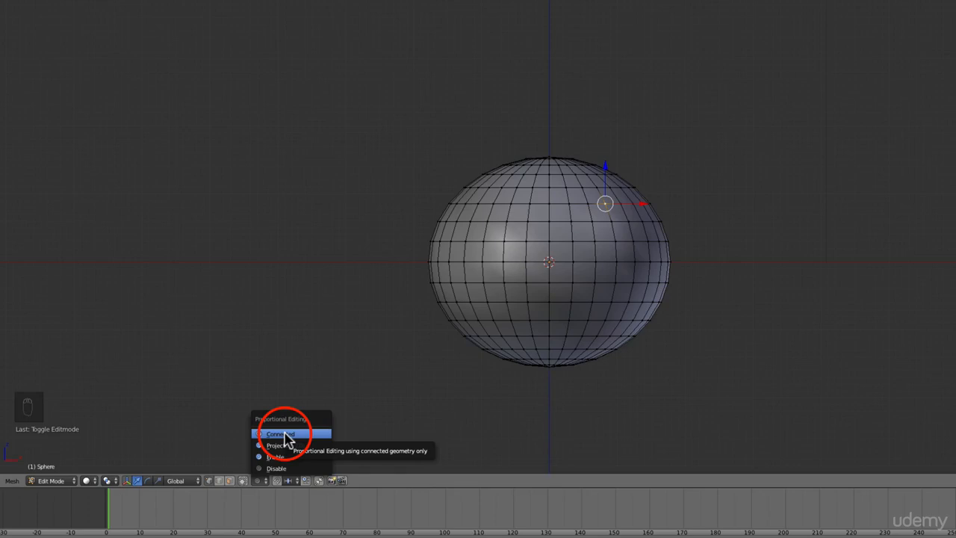
{"action": "left_click", "coordinate": [282, 434]}
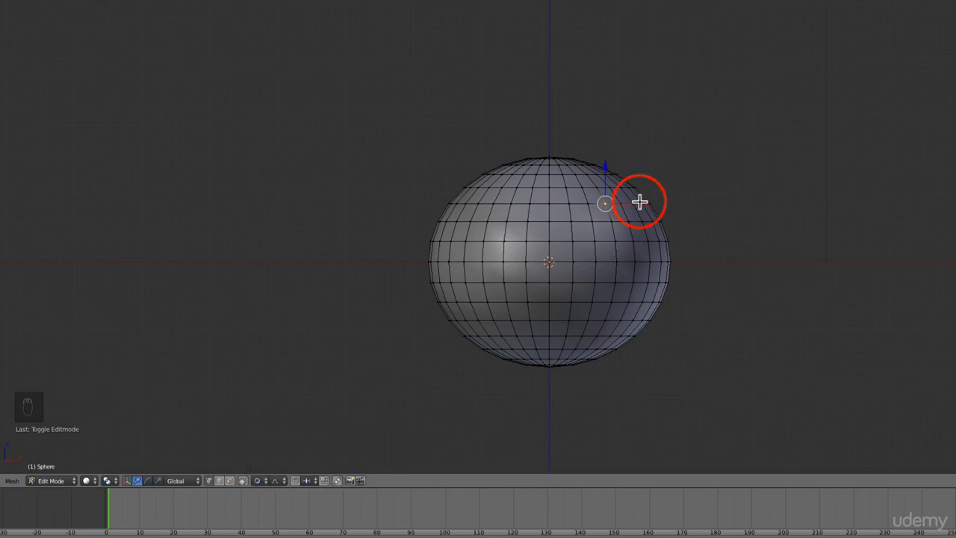
- Push a vertex in at the sphere's upper right and pull lower-left vertices outward with smooth proportional editing
{"action": "key", "text": "g"}
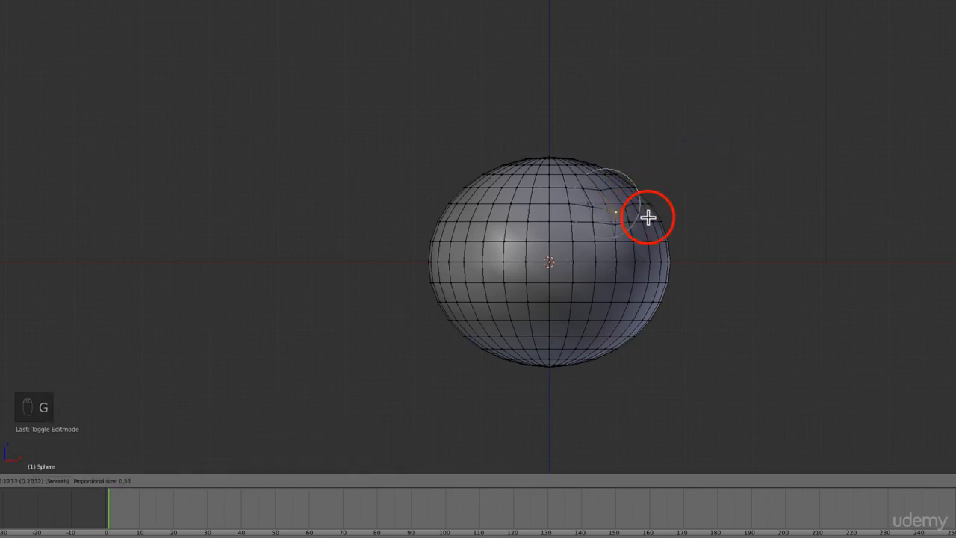
{"action": "left_click", "coordinate": [637, 216]}
{"action": "key", "text": "g"}
{"action": "key", "text": "g"}
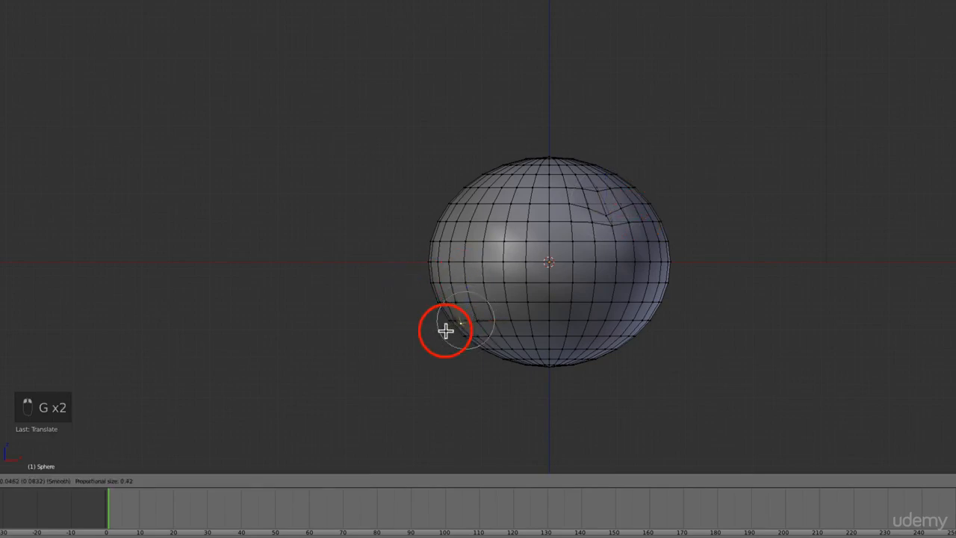
{"action": "left_click", "coordinate": [450, 334]}
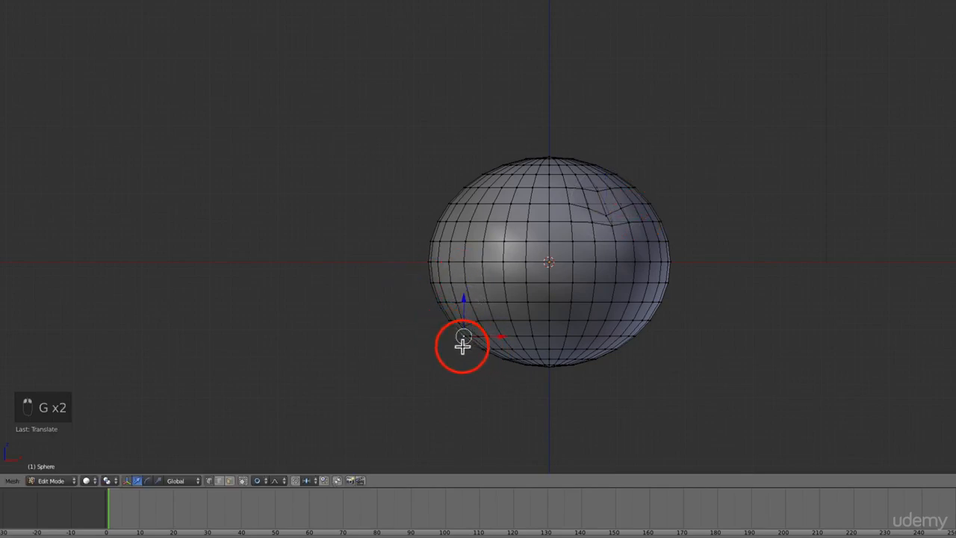
{"action": "key", "text": "g"}
{"action": "left_click", "coordinate": [456, 349]}
{"action": "key", "text": "g"}
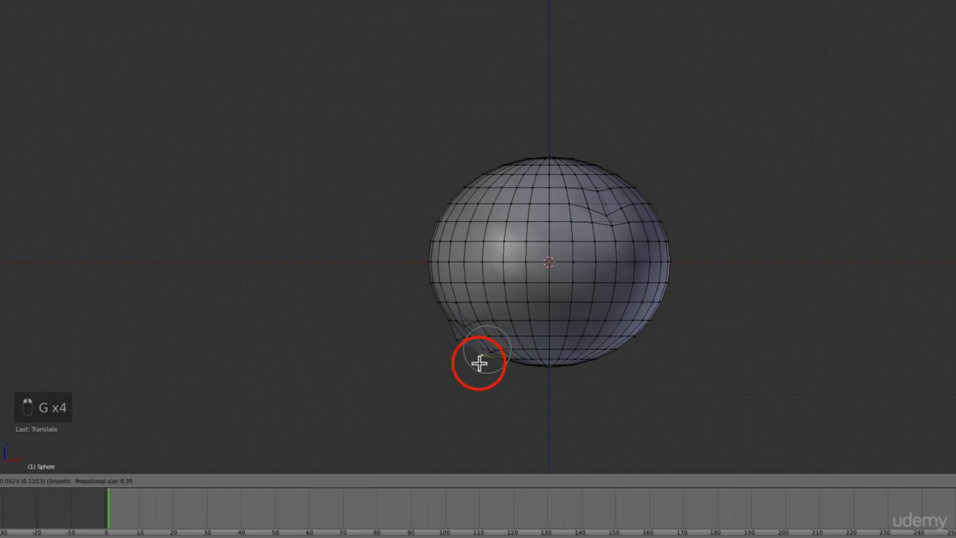
{"action": "left_click", "coordinate": [478, 363]}
- Pull three vertices along the sphere's lower-right edge outward to form an uneven bulge
{"action": "right_click", "coordinate": [594, 338]}
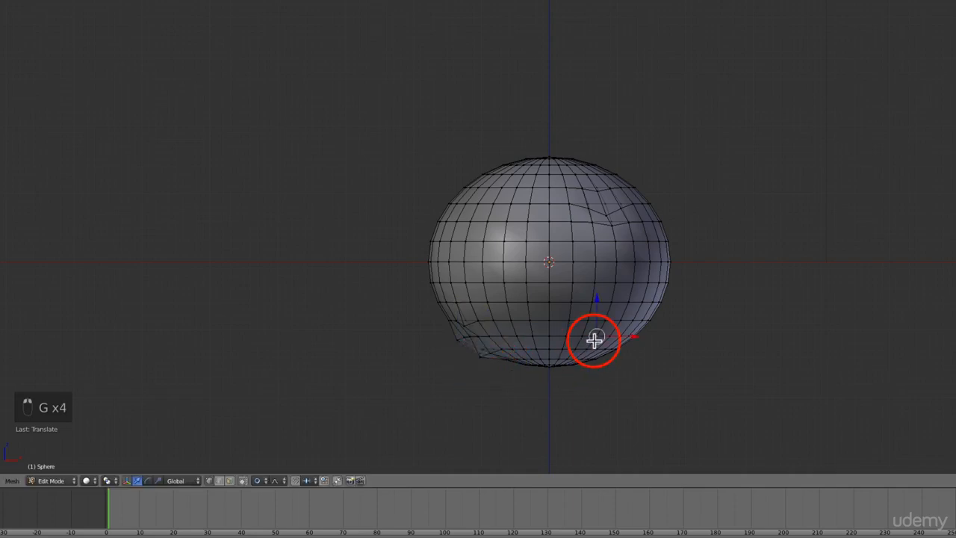
{"action": "key", "text": "g"}
{"action": "left_click", "coordinate": [642, 354]}
{"action": "right_click", "coordinate": [613, 352]}
{"action": "key", "text": "g"}
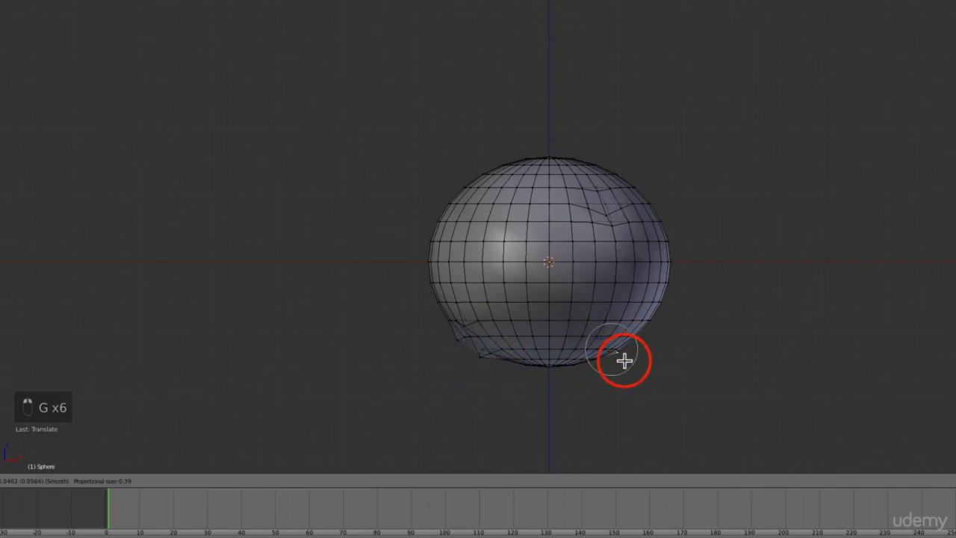
{"action": "left_click", "coordinate": [629, 361]}
{"action": "right_click", "coordinate": [643, 320]}
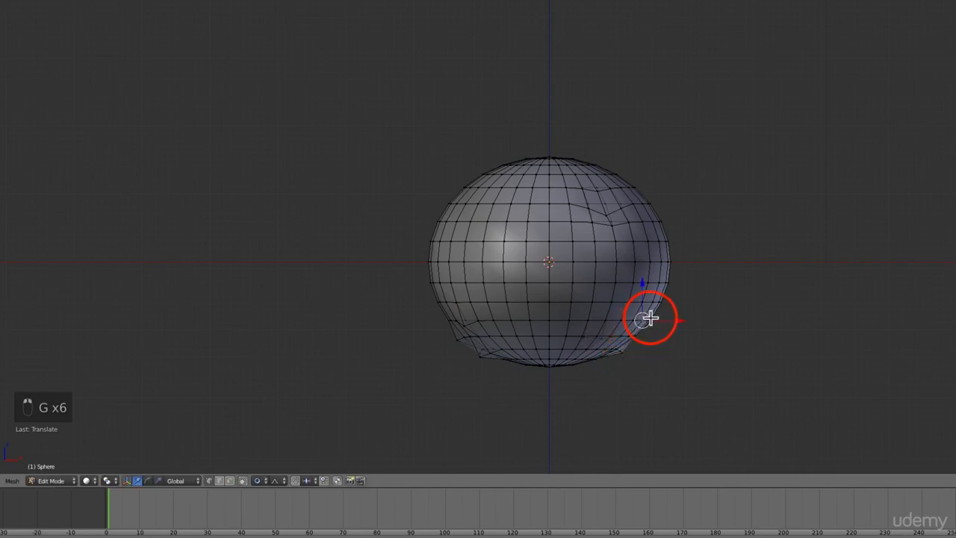
{"action": "key", "text": "g"}
{"action": "scroll", "coordinate": [658, 320], "scroll_direction": "down", "scroll_amount": 3}
{"action": "left_click", "coordinate": [659, 319]}
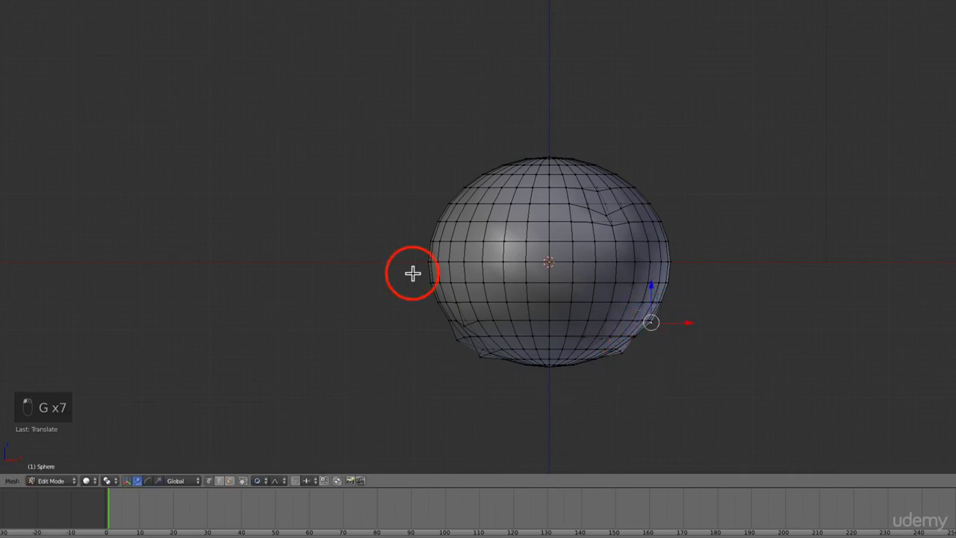
- Nudge three vertices on the sphere's left side slightly outward, using a larger proportional influence of about 0.68
{"action": "right_click", "coordinate": [457, 271]}
{"action": "key", "text": "g"}
{"action": "scroll", "coordinate": [452, 273], "scroll_direction": "down", "scroll_amount": 1}
{"action": "left_click", "coordinate": [452, 273]}
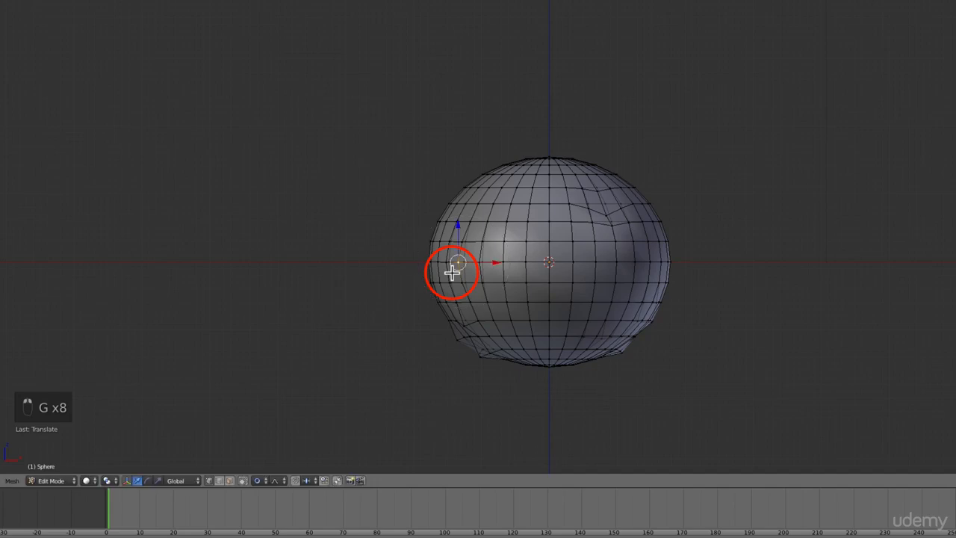
{"action": "right_click", "coordinate": [441, 301]}
{"action": "key", "text": "g"}
{"action": "scroll", "coordinate": [437, 301], "scroll_direction": "down", "scroll_amount": 2}
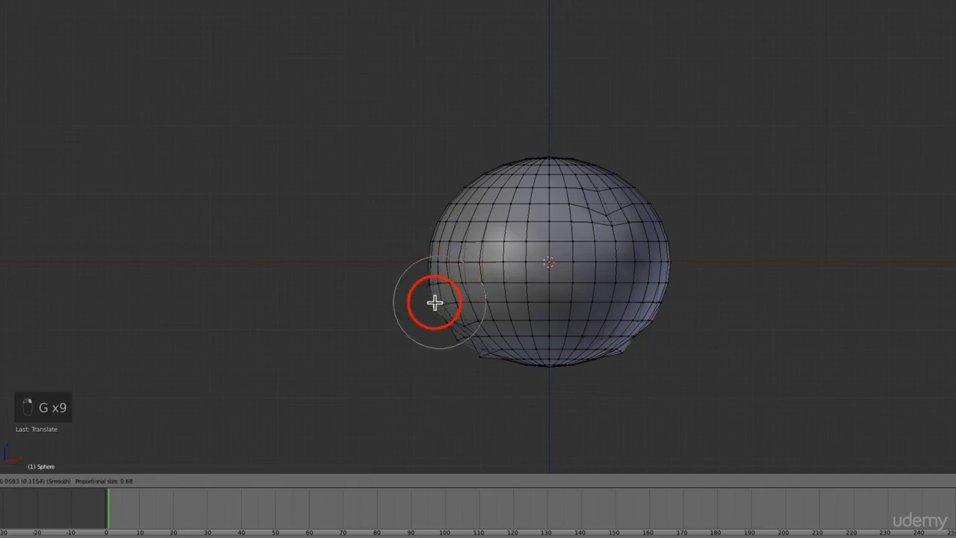
{"action": "left_click", "coordinate": [434, 302]}
{"action": "right_click", "coordinate": [453, 219]}
{"action": "key", "text": "g"}
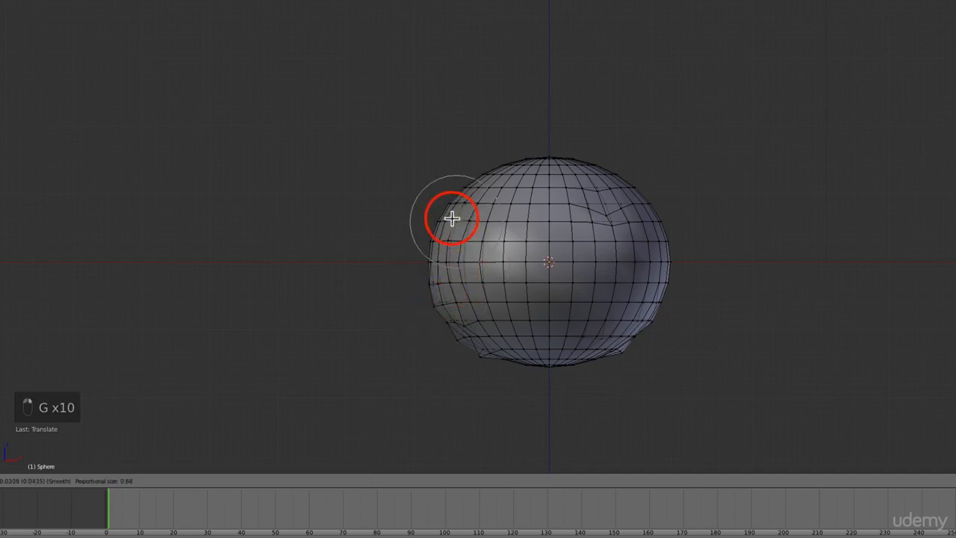
{"action": "left_click", "coordinate": [451, 216]}
- Shift one vertex near the right side and others around the middle of the sphere slightly with proportional size 0.68
{"action": "right_click", "coordinate": [638, 254]}
{"action": "key", "text": "g"}
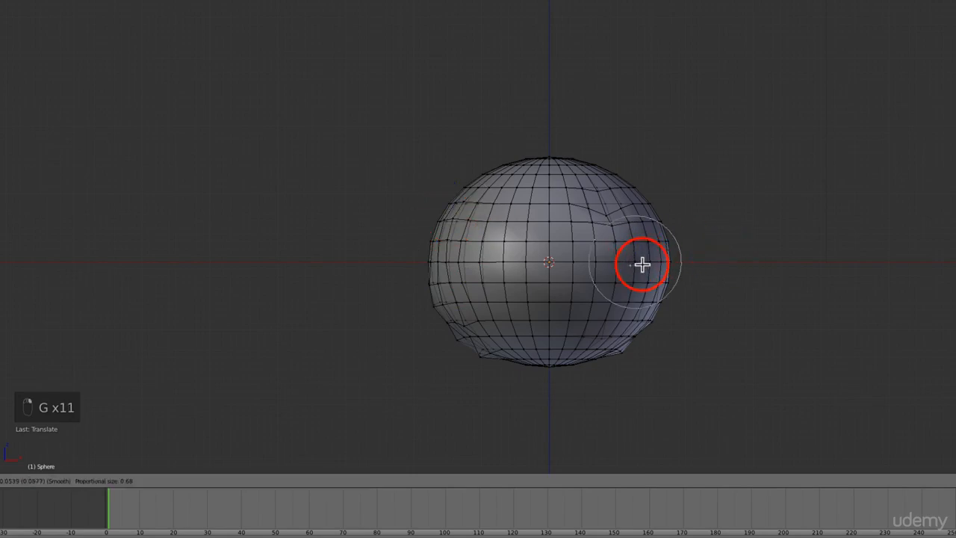
{"action": "left_click", "coordinate": [642, 264]}
{"action": "right_click", "coordinate": [512, 274]}
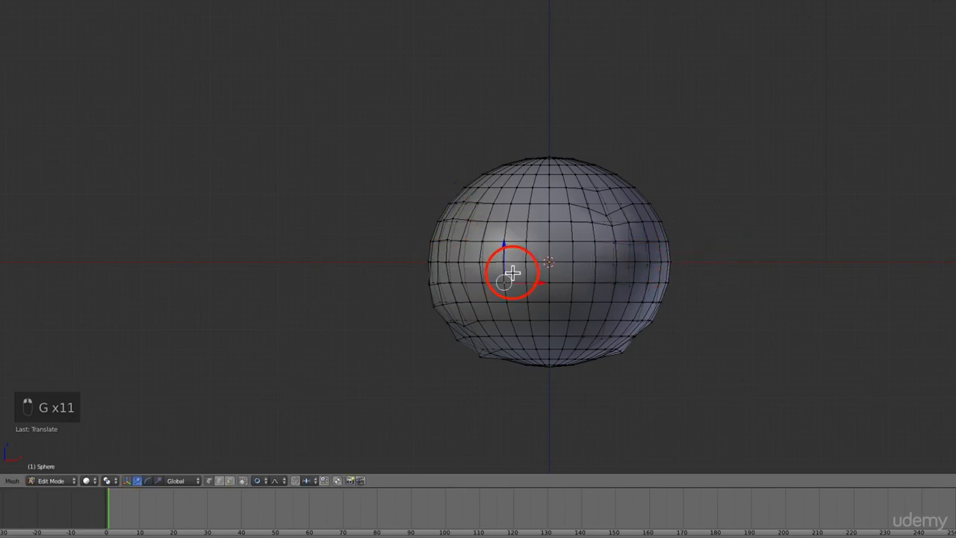
{"action": "key", "text": "g"}
{"action": "left_click", "coordinate": [520, 276]}
{"action": "right_click", "coordinate": [649, 282]}
{"action": "right_click", "coordinate": [662, 291]}
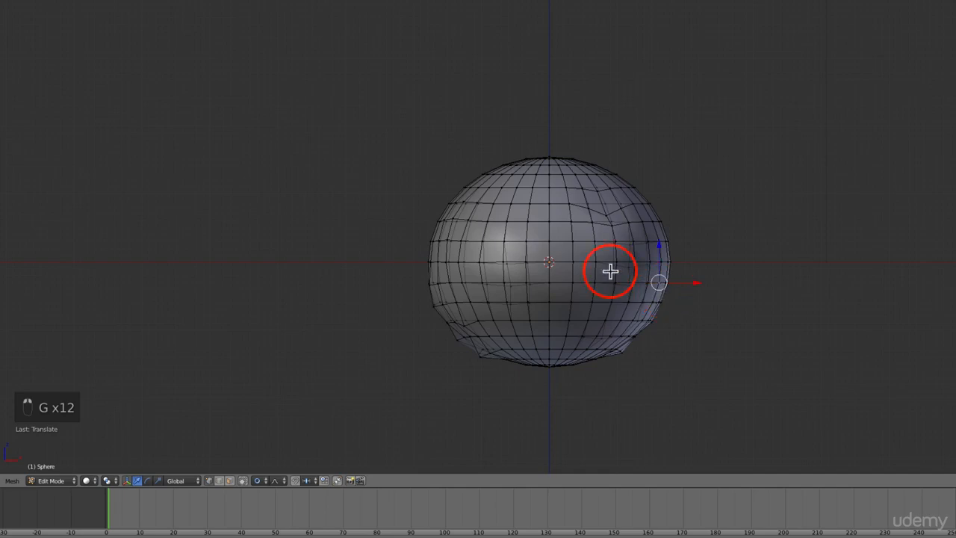
{"action": "right_click", "coordinate": [572, 247]}
{"action": "key", "text": "g"}
{"action": "left_click", "coordinate": [593, 241]}
- Flatten the sphere's crown slightly by moving its top and upper-left vertices down, enlarging the proportional size to about 1.21
{"action": "right_click", "coordinate": [523, 180]}
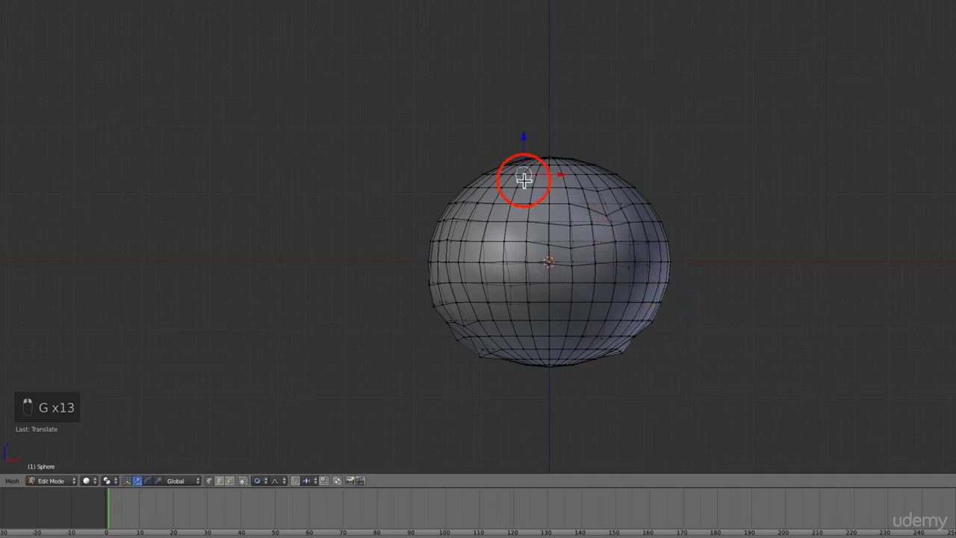
{"action": "key", "text": "g"}
{"action": "left_click", "coordinate": [555, 151]}
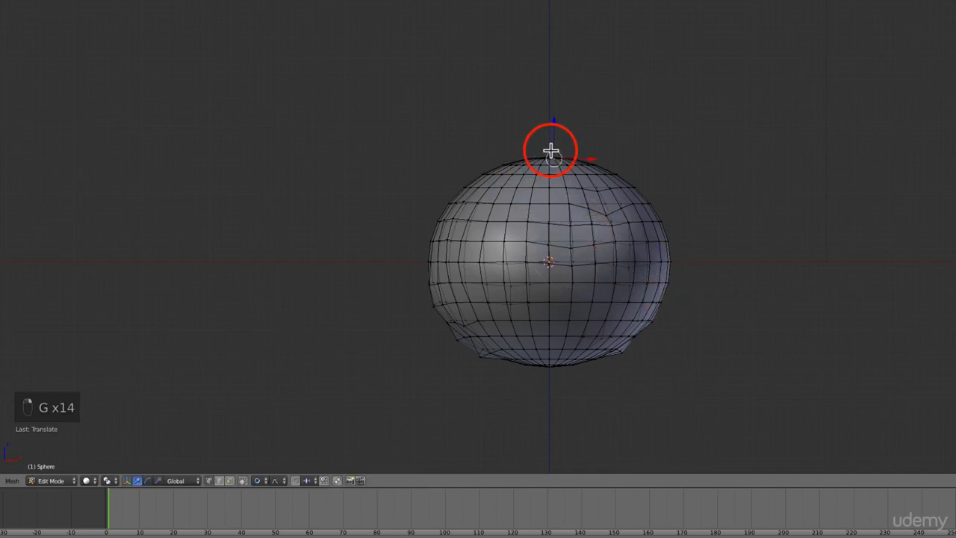
{"action": "key", "text": "g"}
{"action": "scroll", "coordinate": [548, 153], "scroll_direction": "down", "scroll_amount": 5}
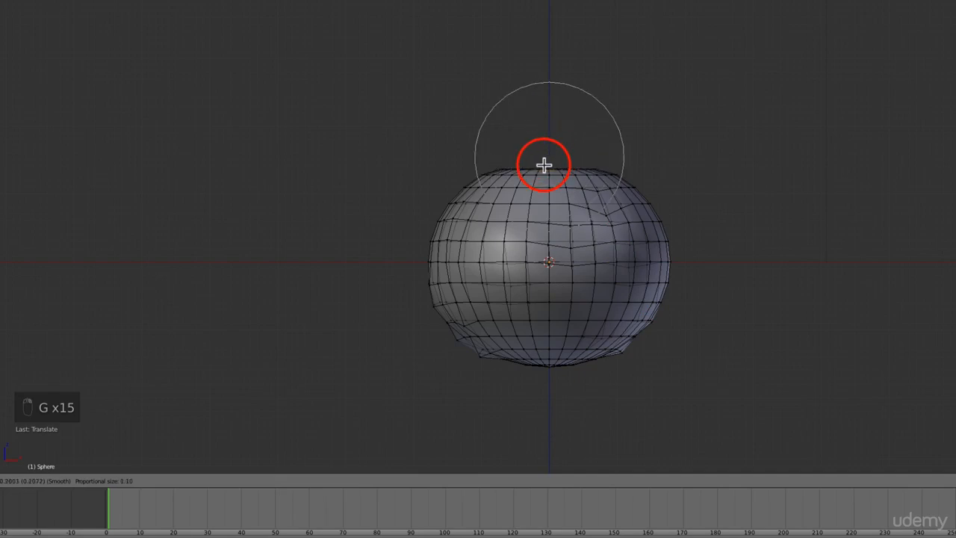
{"action": "left_click", "coordinate": [554, 154]}
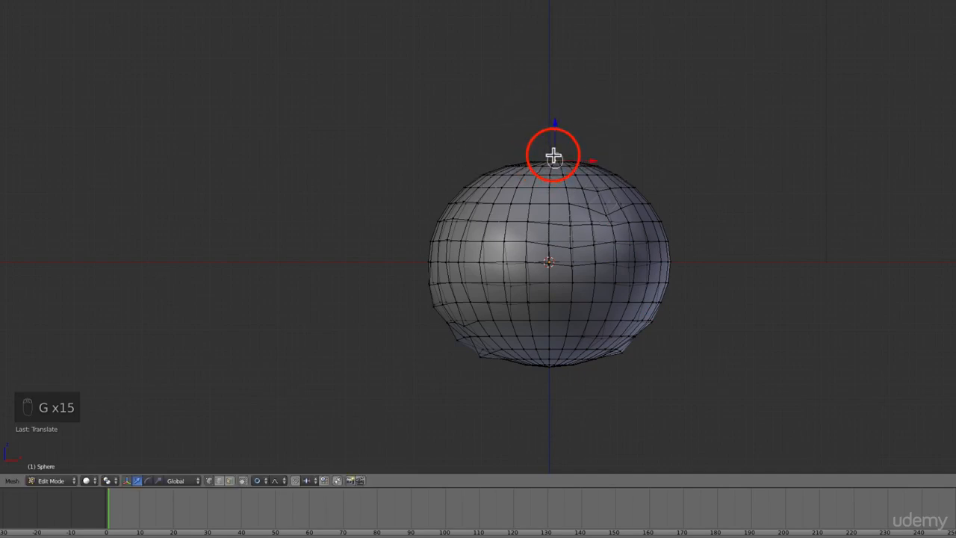
{"action": "right_click", "coordinate": [494, 168]}
{"action": "key", "text": "g"}
{"action": "left_click", "coordinate": [490, 173]}
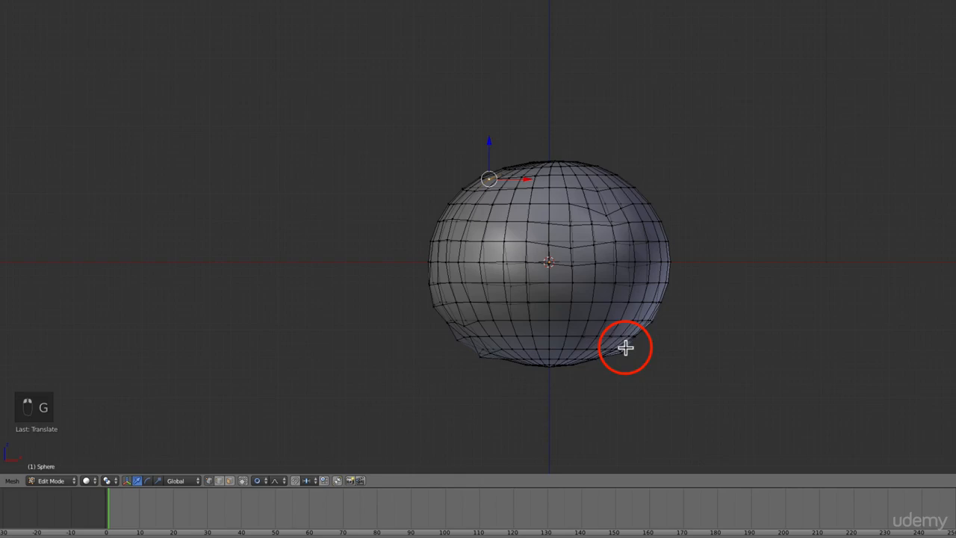
- Nudge a lower-left vertex and a left-edge vertex of the sphere slightly with proportional size 1.21
{"action": "right_click", "coordinate": [460, 289]}
{"action": "key", "text": "g"}
{"action": "left_click", "coordinate": [442, 250]}
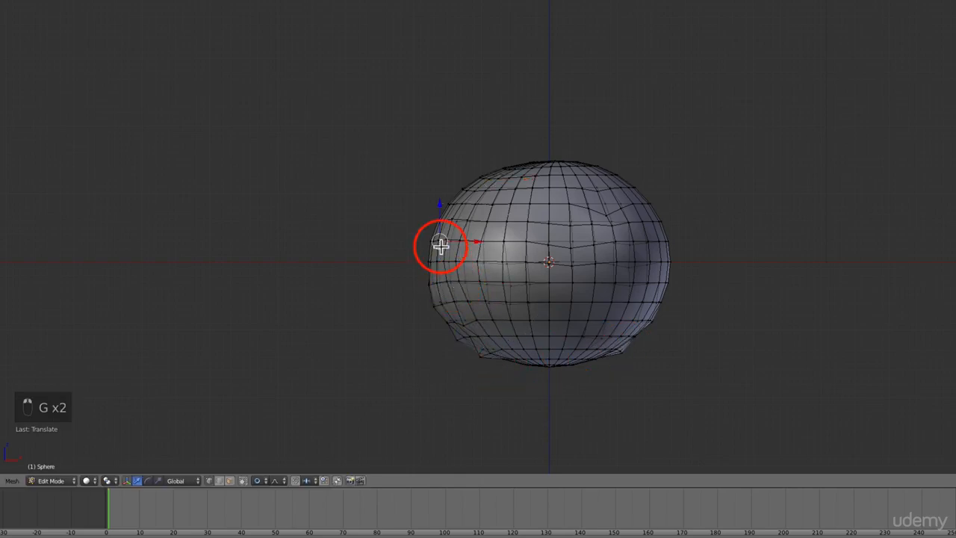
{"action": "key", "text": "g"}
{"action": "left_click", "coordinate": [438, 246]}
- Move four vertices along the sphere's right and upper-right side slightly to make its outline uneven, using proportional size 1.21
{"action": "right_click", "coordinate": [652, 276]}
{"action": "key", "text": "g"}
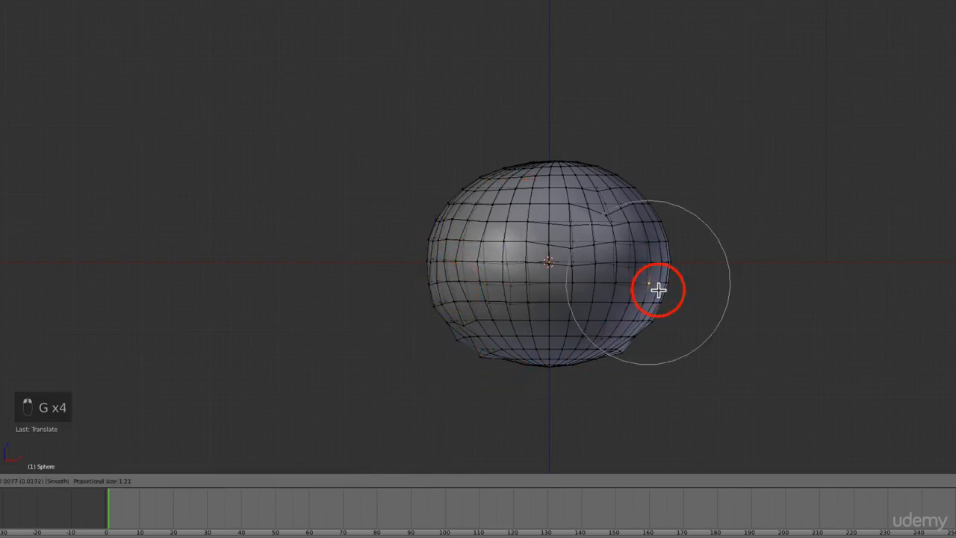
{"action": "left_click", "coordinate": [657, 288]}
{"action": "right_click", "coordinate": [661, 247]}
{"action": "key", "text": "g"}
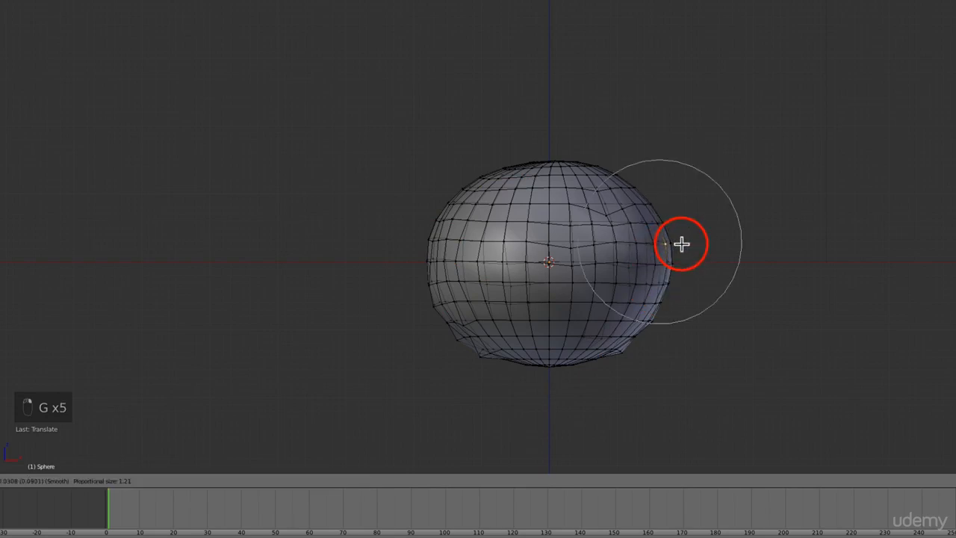
{"action": "left_click", "coordinate": [665, 221]}
{"action": "right_click", "coordinate": [666, 213]}
{"action": "key", "text": "g"}
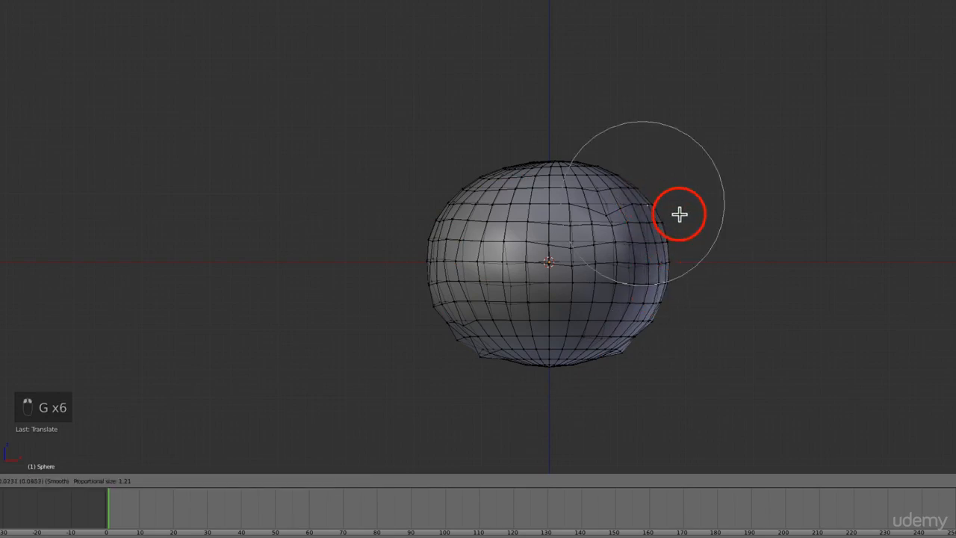
{"action": "left_click", "coordinate": [680, 214]}
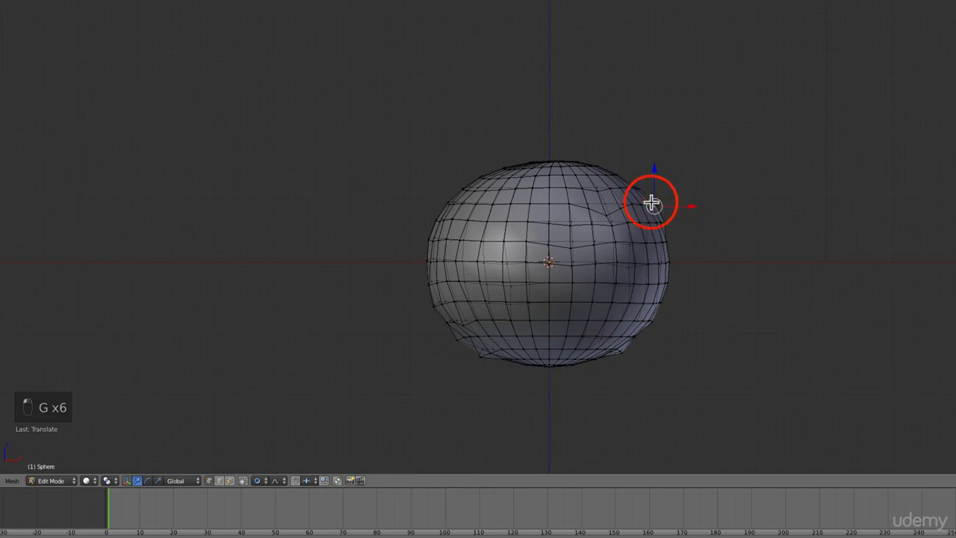
{"action": "right_click", "coordinate": [623, 188]}
{"action": "key", "text": "g"}
{"action": "left_click", "coordinate": [626, 192]}
- Return the sphere to object mode, check its shape from another angle, and go back to front view
{"action": "key", "text": "Tab"}
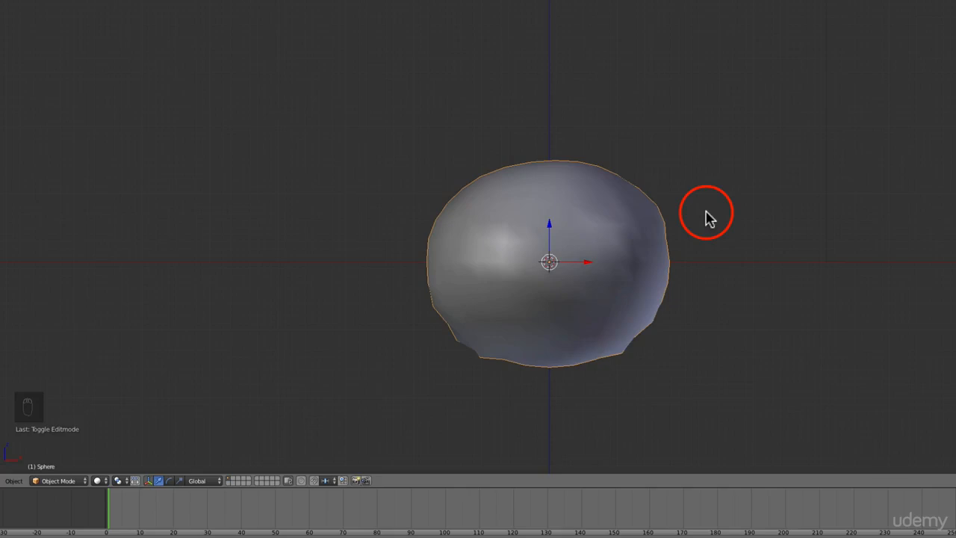
{"action": "middle_click_drag", "start_coordinate": [797, 231], "coordinate": [718, 239]}
{"action": "key", "text": "KP_1"}
{"action": "scroll", "coordinate": [694, 239], "scroll_direction": "down", "scroll_amount": 1}
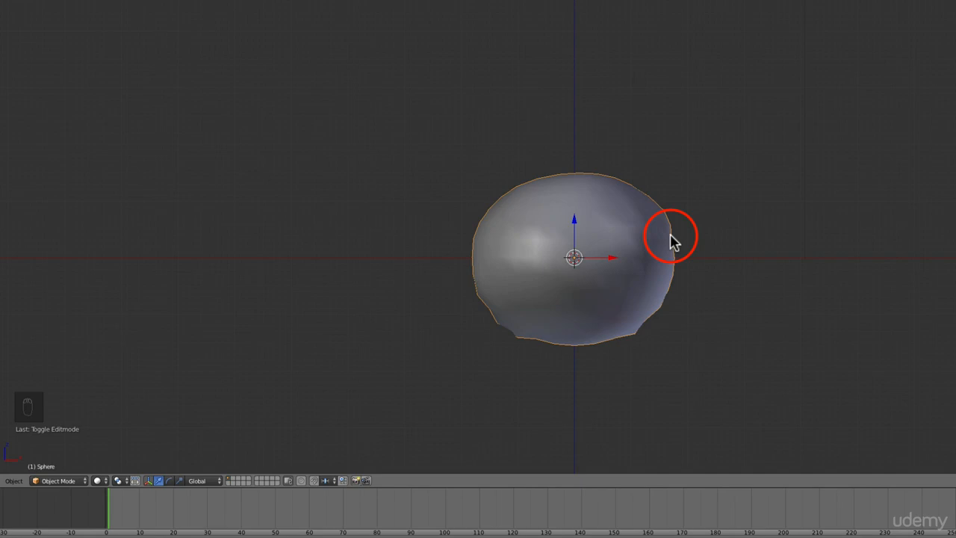
- Duplicate the sphere and raise the copy straight up along Z so it sits partly sunk into the original
{"action": "key", "text": "shift+d"}
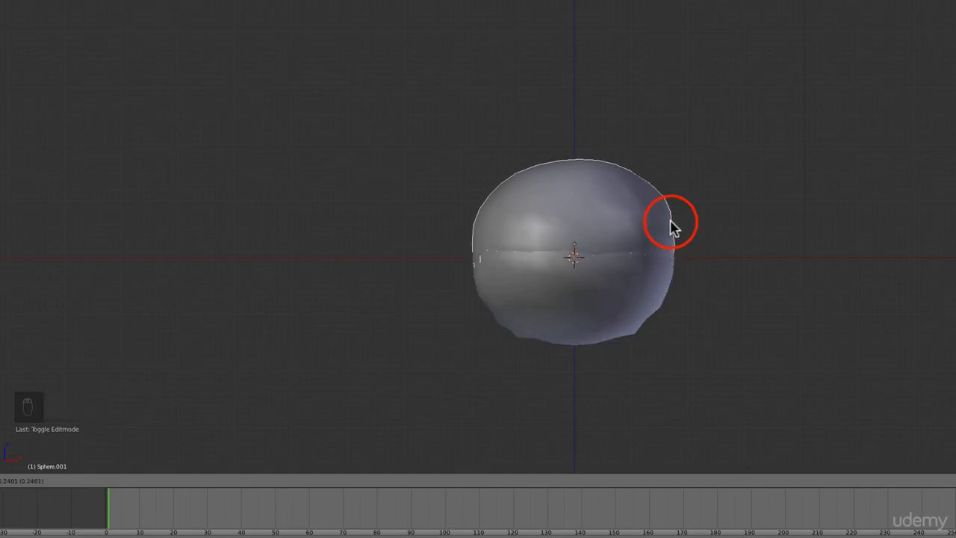
{"action": "left_click", "coordinate": [671, 224]}
{"action": "key", "text": "g"}
{"action": "key", "text": "z"}
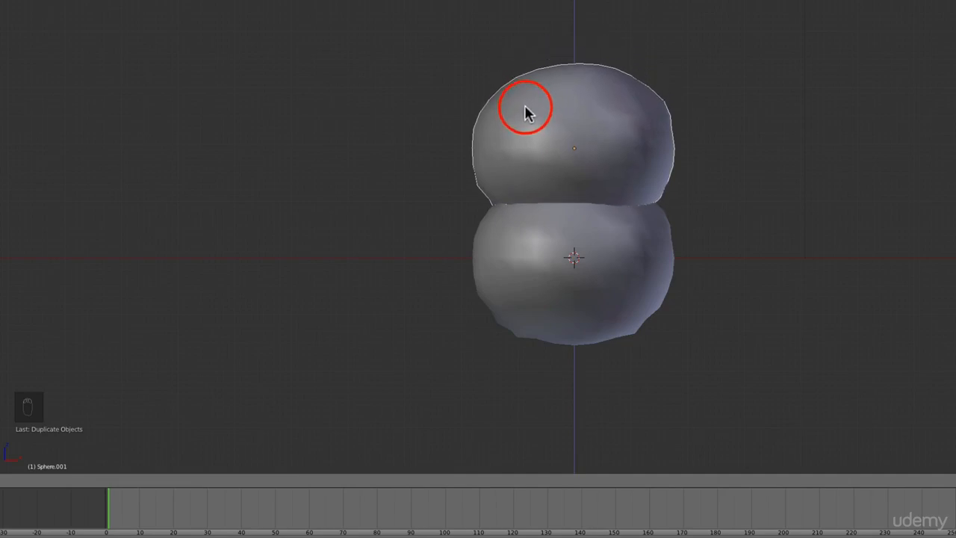
{"action": "left_click", "coordinate": [527, 104]}
- Scale the upper sphere down to about 0.85 and rotate it around its vertical axis to vary its silhouette
{"action": "key", "text": "s"}
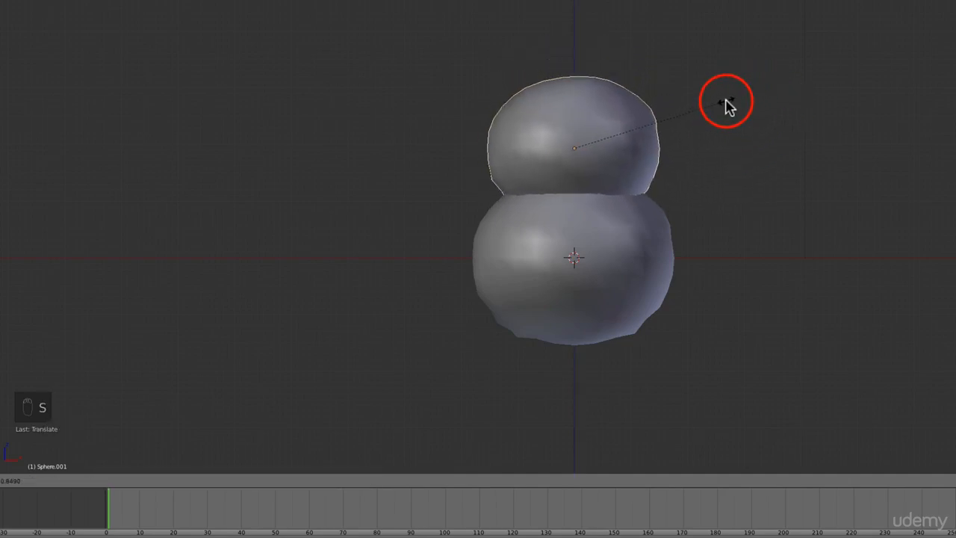
{"action": "left_click", "coordinate": [724, 104]}
{"action": "key", "text": "KP_7"}
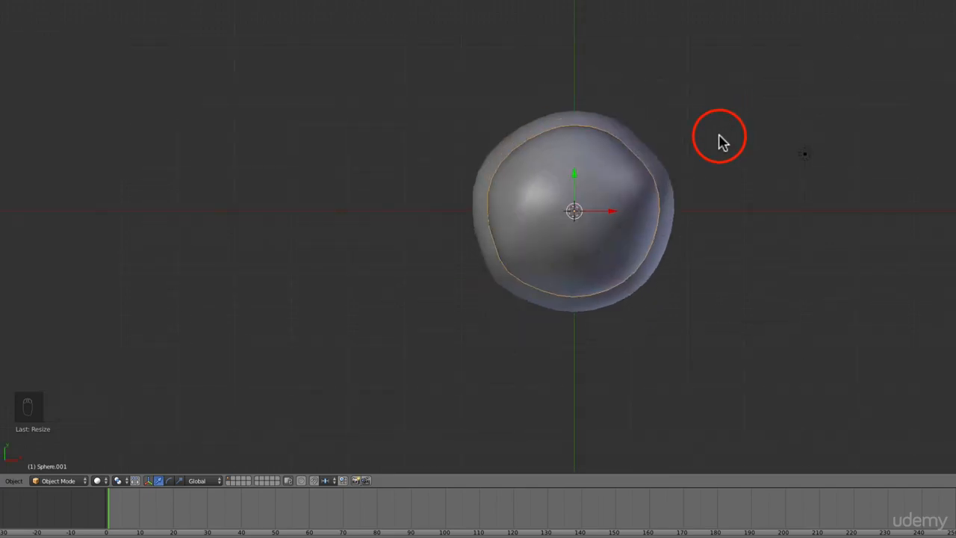
{"action": "key", "text": "r"}
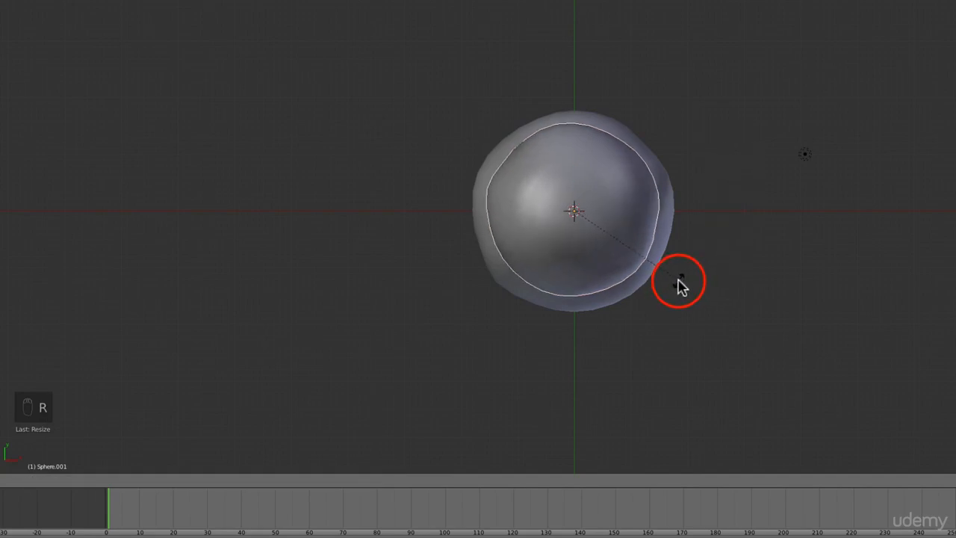
{"action": "left_click", "coordinate": [678, 284]}
{"action": "key", "text": "KP_1"}
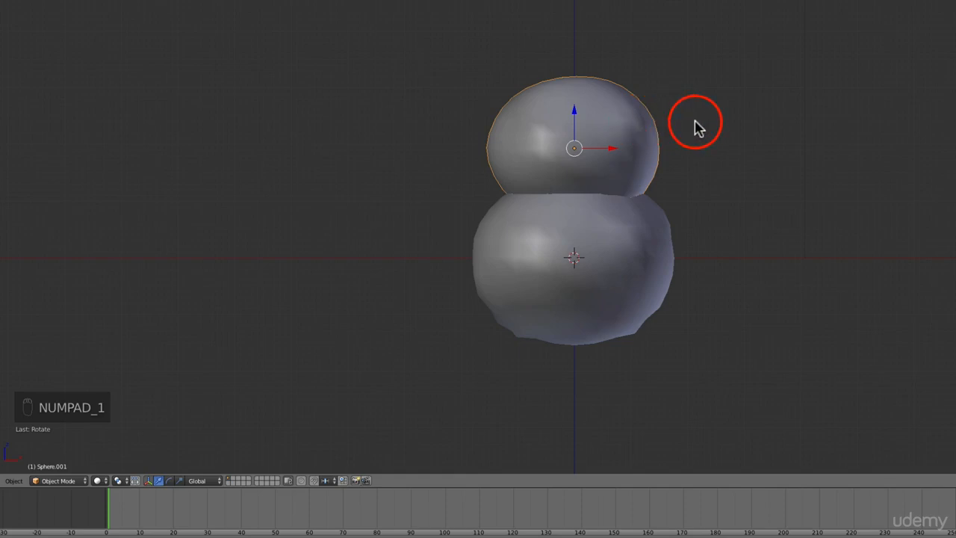
{"action": "key", "text": "r"}
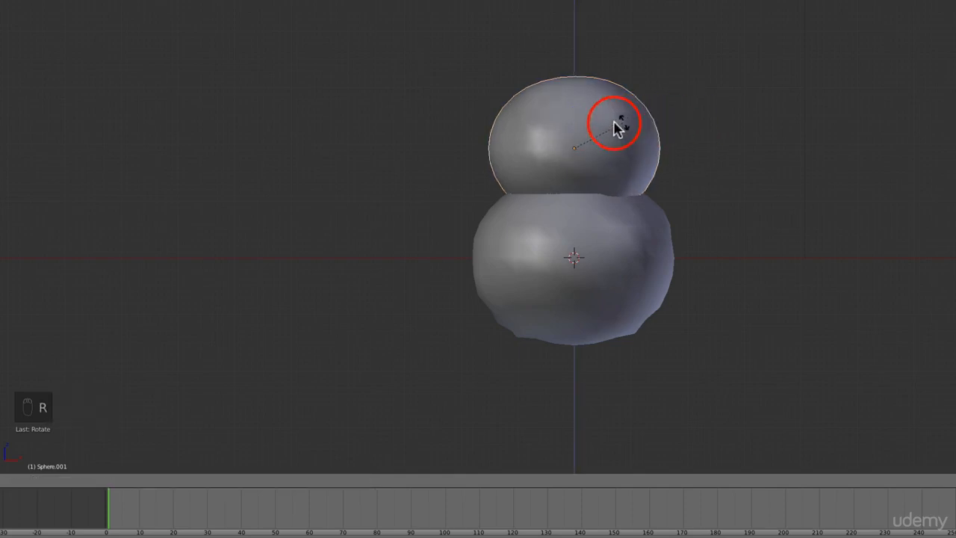
{"action": "left_click", "coordinate": [562, 134]}
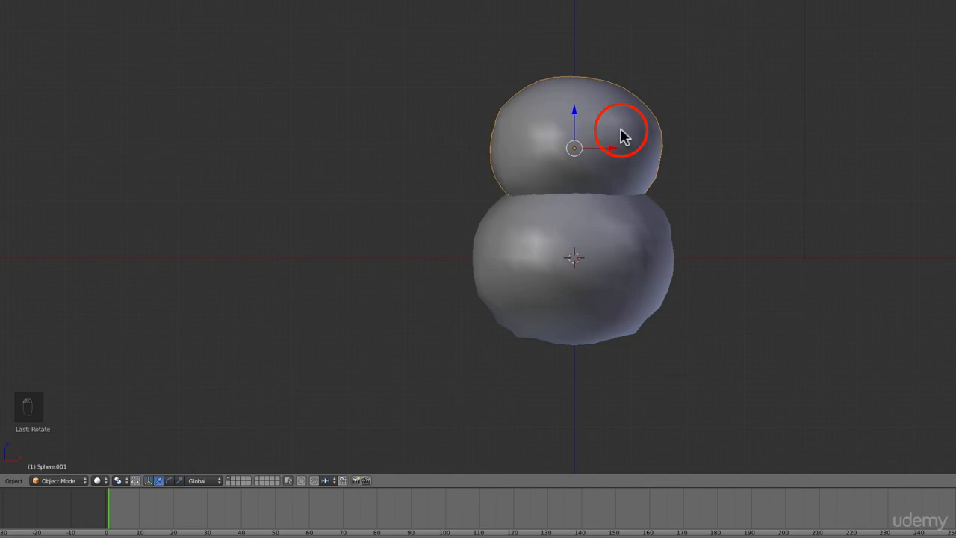
- Duplicate the upper sphere, place the copy 1.875 higher along Z, and scale it to 0.787
{"action": "key", "text": "a"}
{"action": "key", "text": "a"}
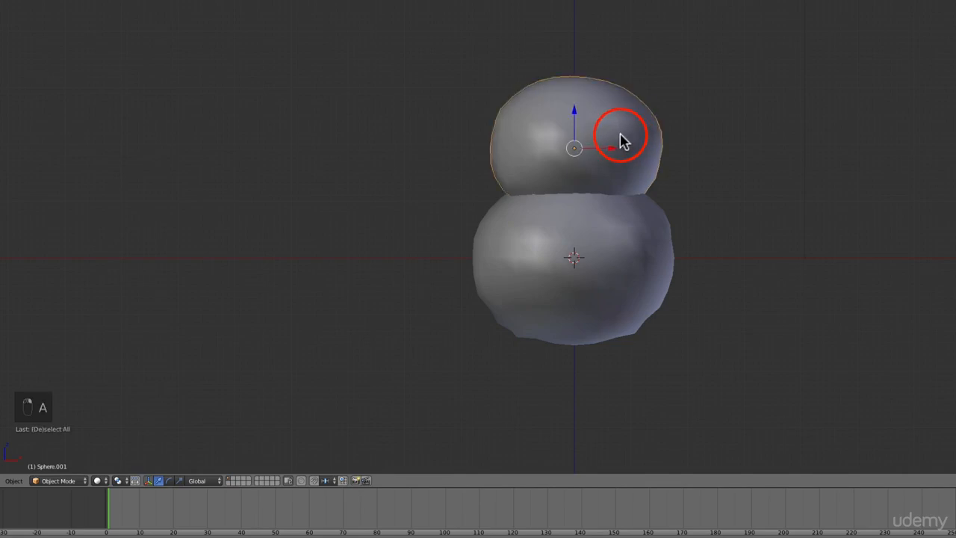
{"action": "key", "text": "shift+d"}
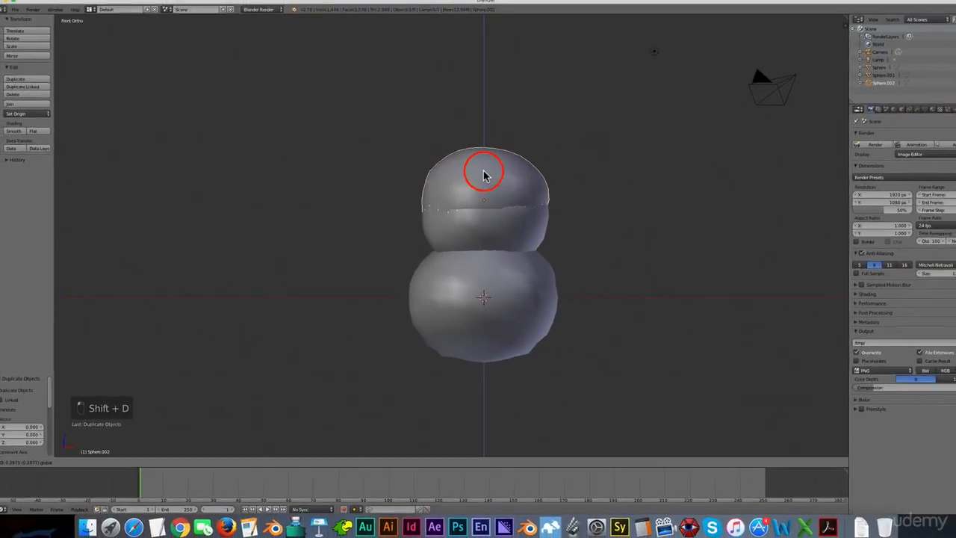
{"action": "left_click", "coordinate": [475, 113]}
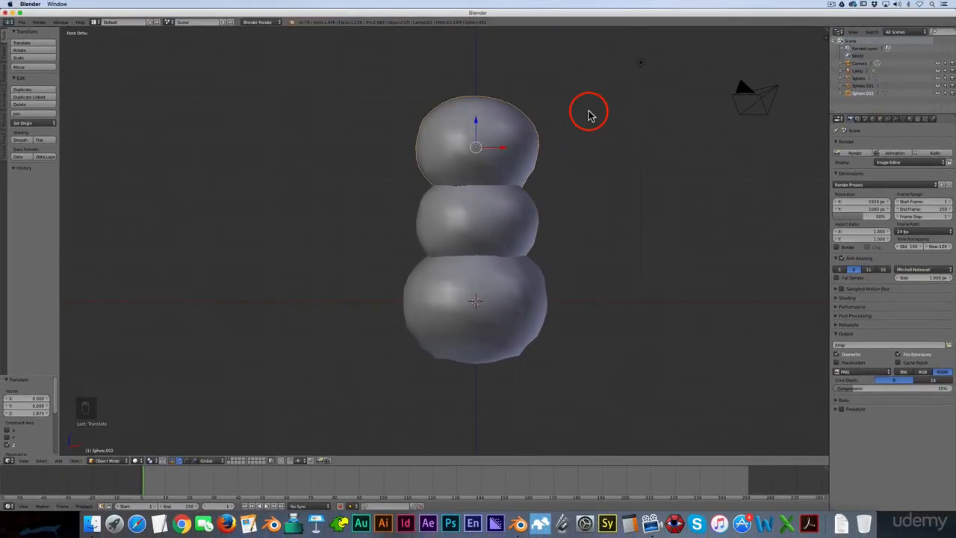
{"action": "key", "text": "s"}
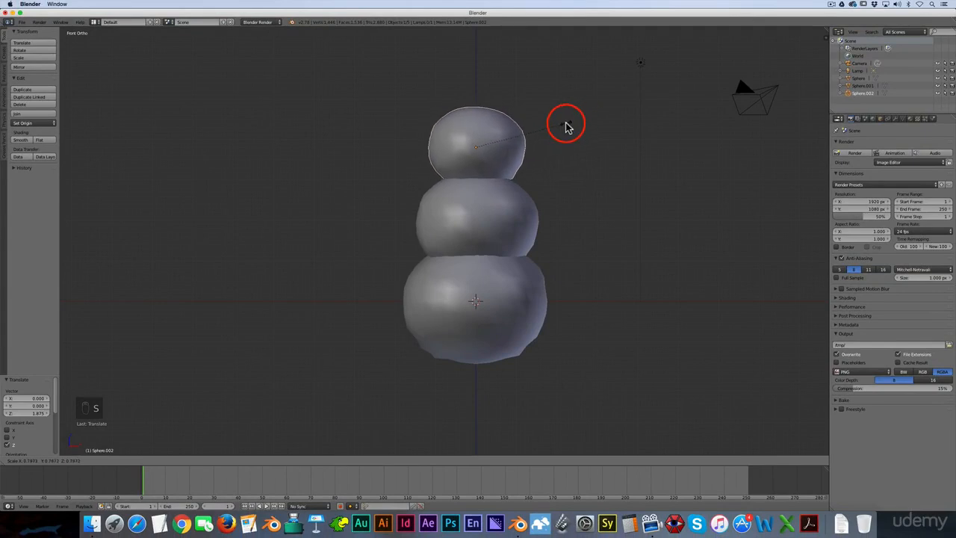
{"action": "left_click", "coordinate": [565, 125]}
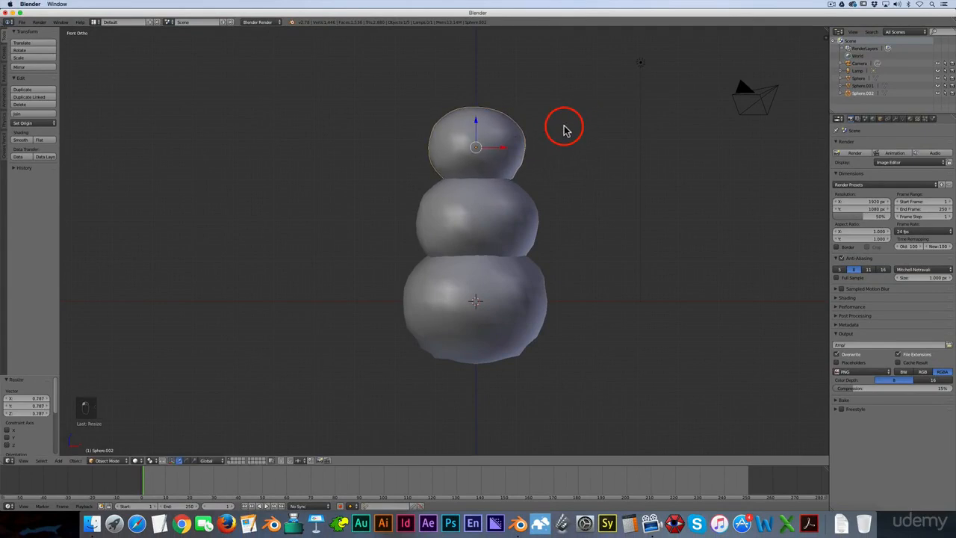
- Rotate the topmost sphere around the global Z axis so its bumps differ from the one below, and deselect it
{"action": "key", "text": "r"}
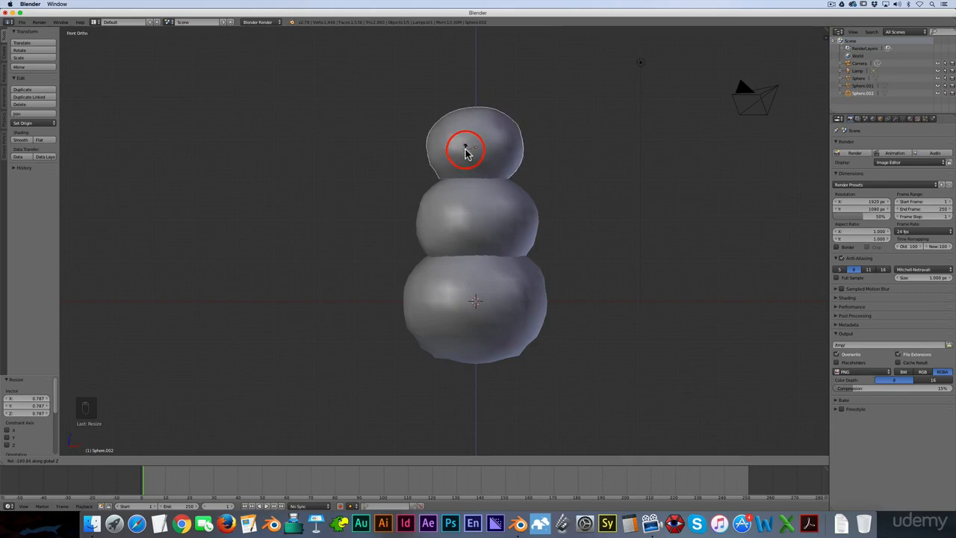
{"action": "left_click", "coordinate": [470, 148]}
{"action": "key", "text": "a"}
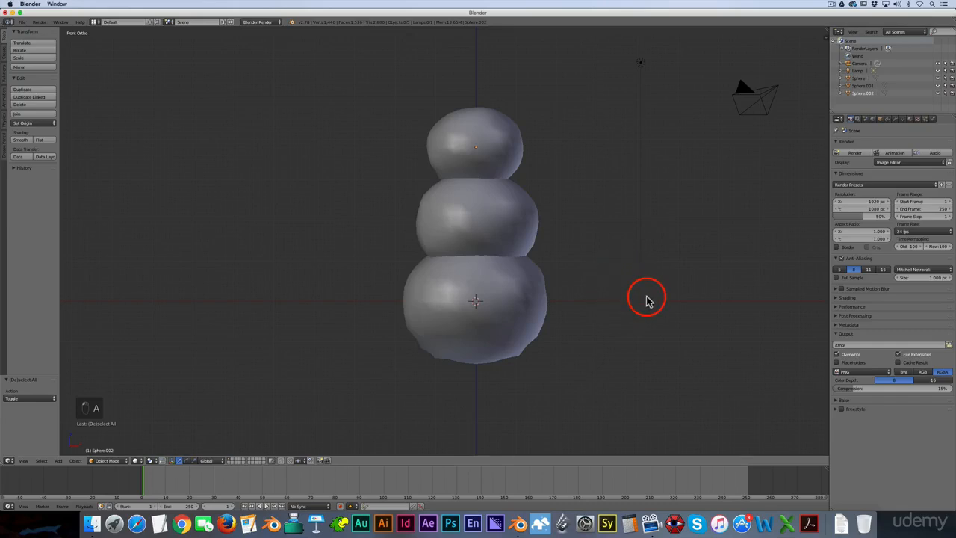
- Check the stack from several angles and raise the topmost sphere 0.212 along Z in front view
{"action": "middle_click_drag", "start_coordinate": [651, 299], "coordinate": [721, 273]}
{"action": "key", "text": "KP_1"}
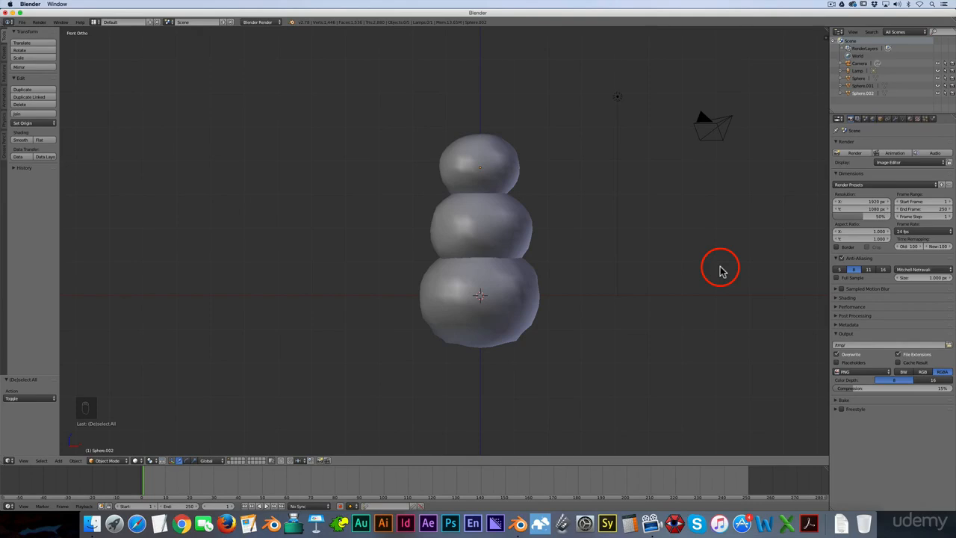
{"action": "middle_click_drag", "start_coordinate": [625, 305], "coordinate": [556, 333]}
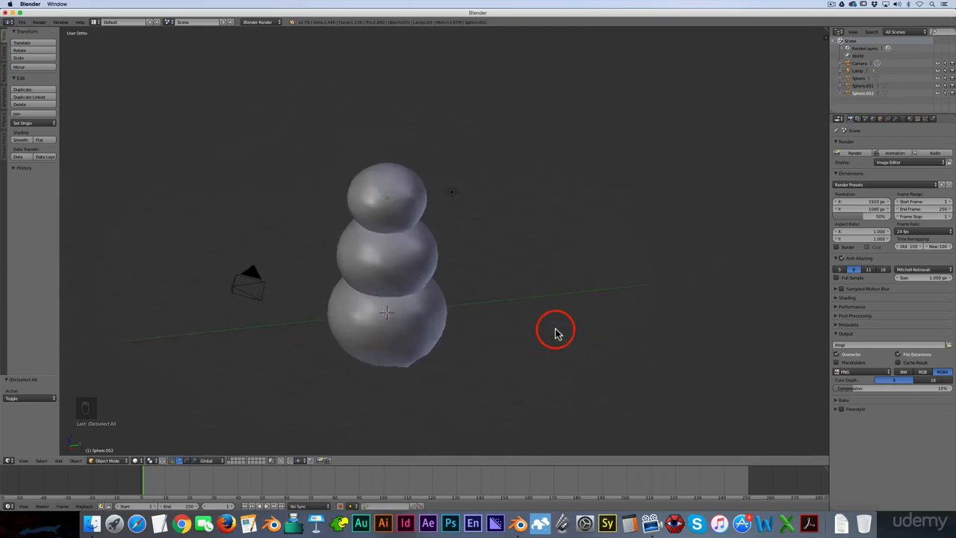
{"action": "key", "text": "KP_1"}
{"action": "right_click", "coordinate": [488, 217]}
{"action": "scroll", "coordinate": [482, 196], "scroll_direction": "up", "scroll_amount": 2}
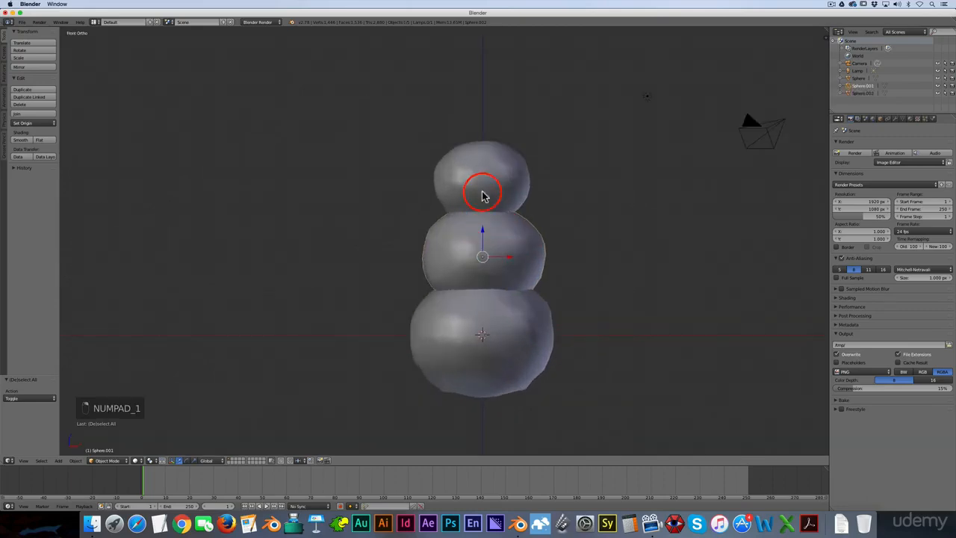
{"action": "right_click", "coordinate": [482, 192]}
{"action": "key", "text": "g"}
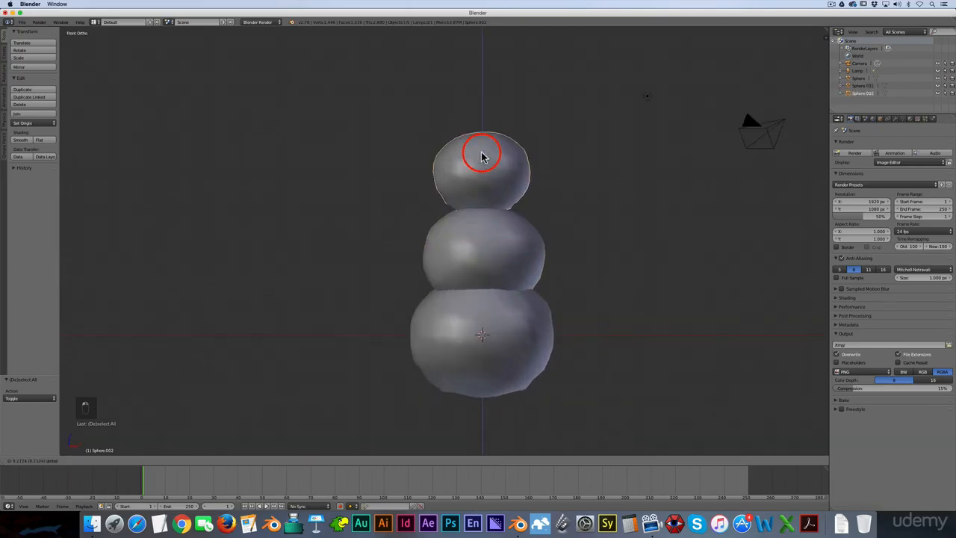
{"action": "left_click", "coordinate": [482, 157]}
- Raise the middle and top spheres together by about 0.18 along Z and deselect everything
{"action": "right_click", "coordinate": [504, 265]}
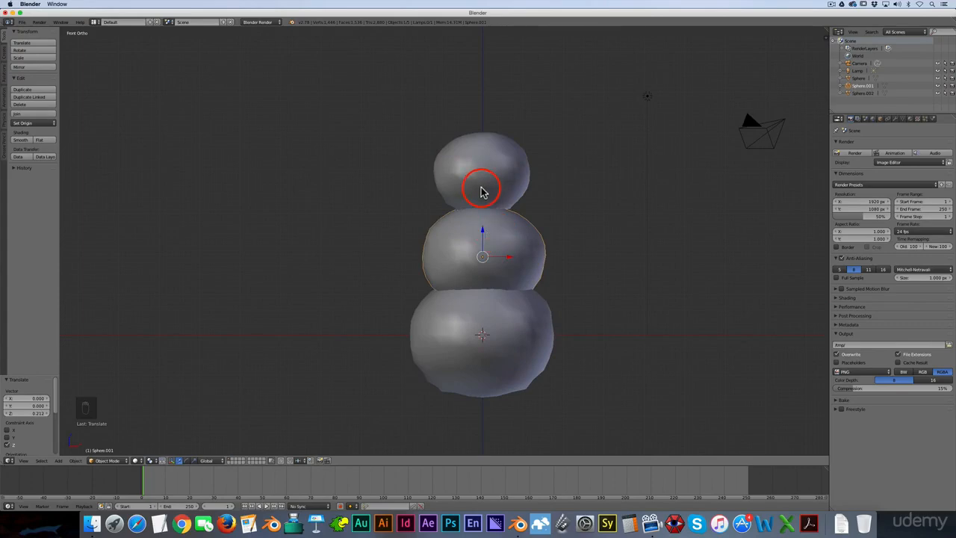
{"action": "right_click", "coordinate": [484, 172], "text": "shift"}
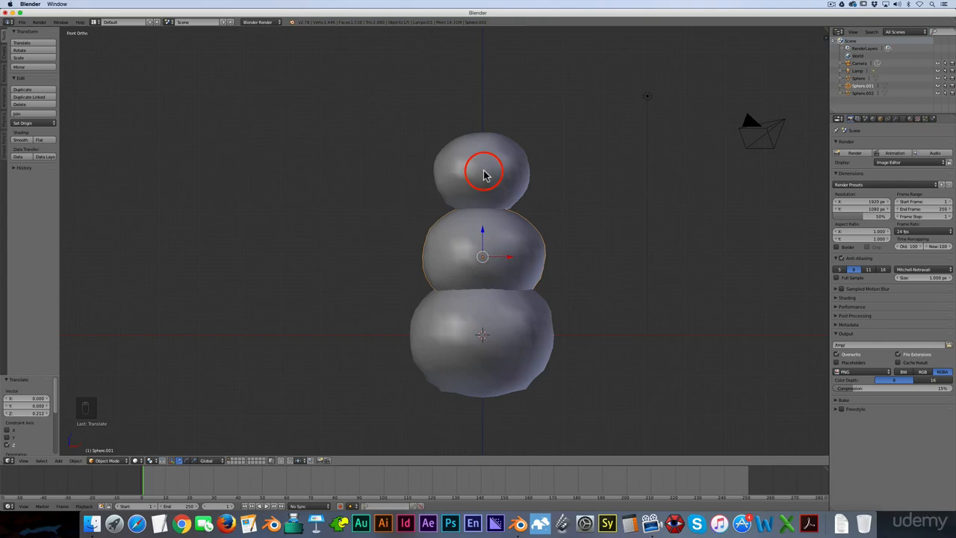
{"action": "key", "text": "g"}
{"action": "key", "text": "z"}
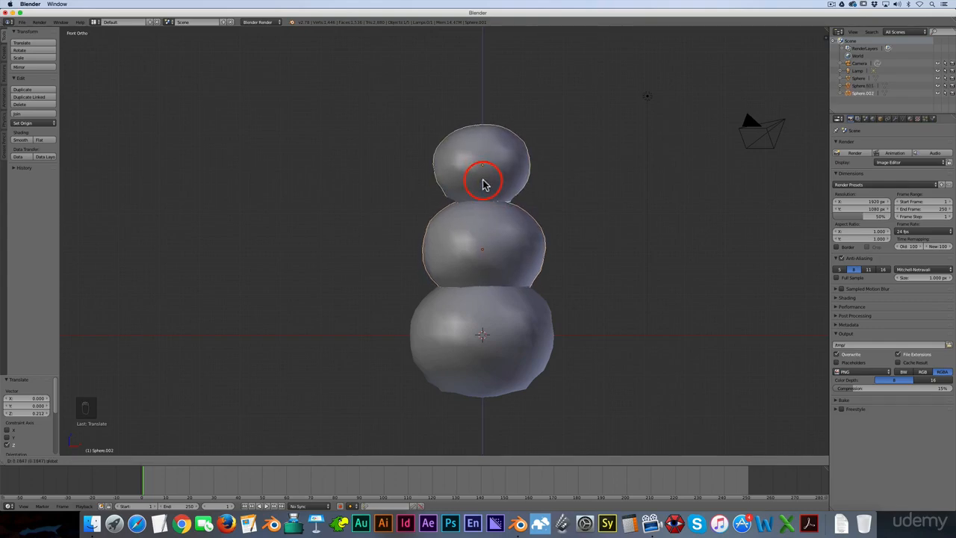
{"action": "left_click", "coordinate": [483, 185]}
{"action": "key", "text": "a"}
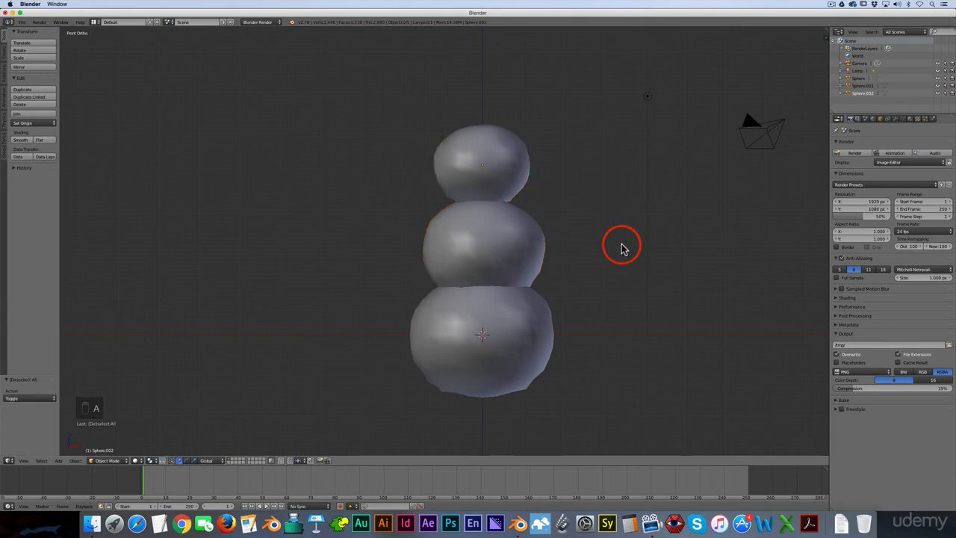